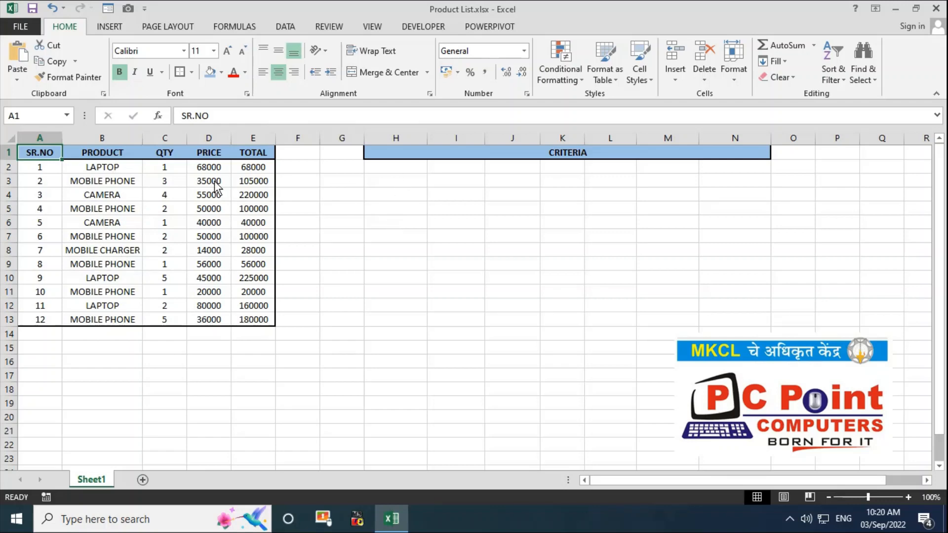
# Enter the label "product" in cell H2 and the value LAPTOP in H3 under the CRITERIA heading
pyautogui.click(393, 171)
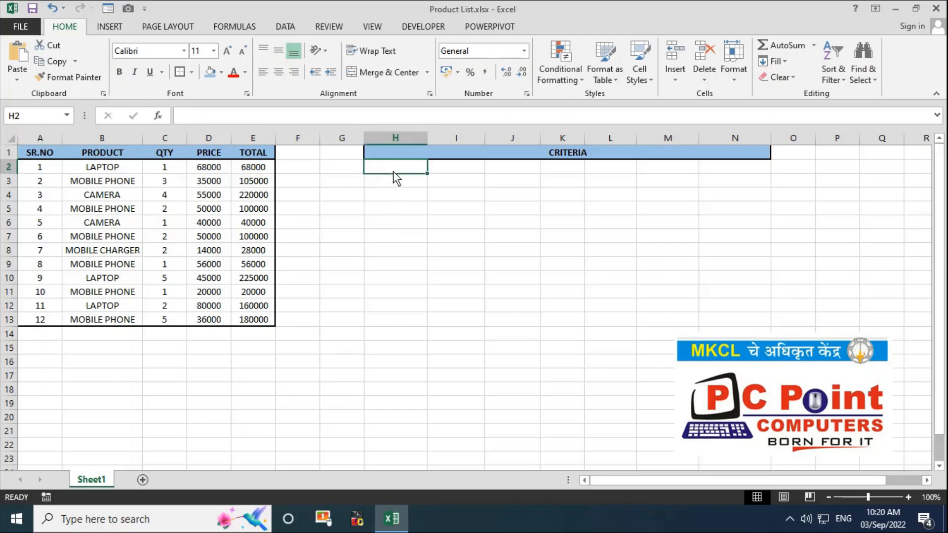
pyautogui.write('pro')
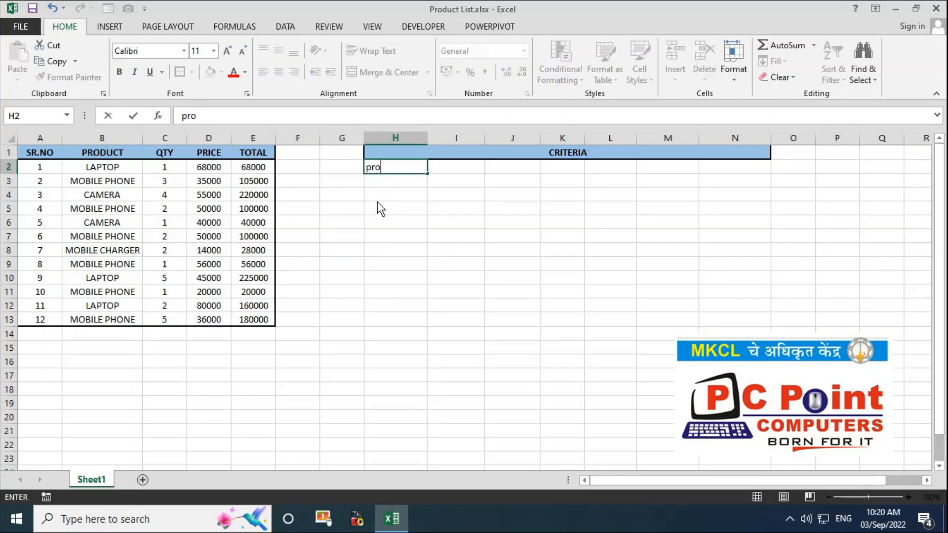
pyautogui.write('duct')
pyautogui.press('Return')
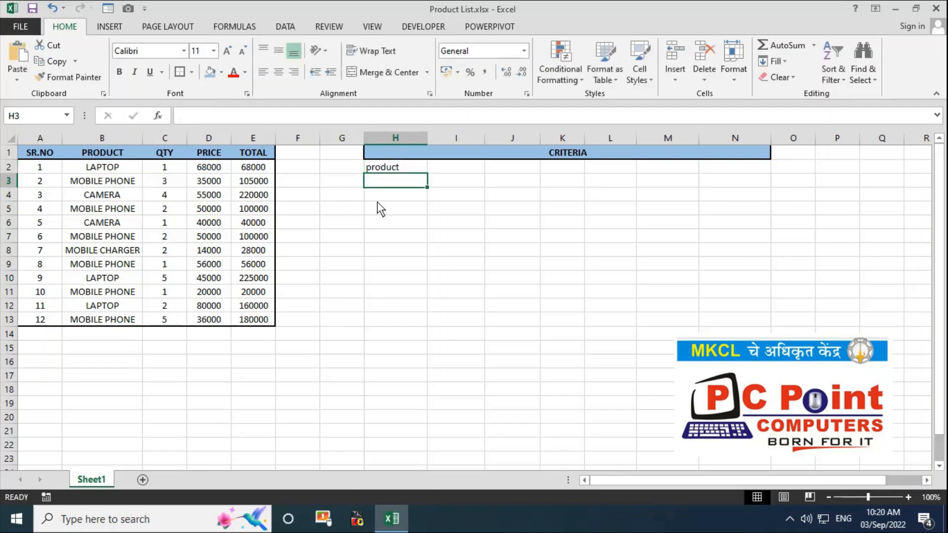
pyautogui.click(414, 169)
pyautogui.click(402, 185)
pyautogui.write('LAPTOP')
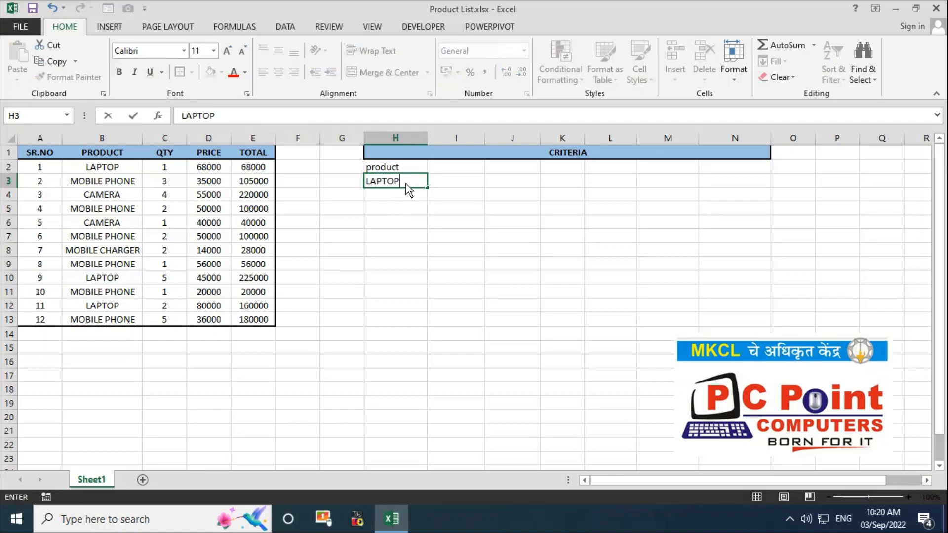
pyautogui.press('Return')
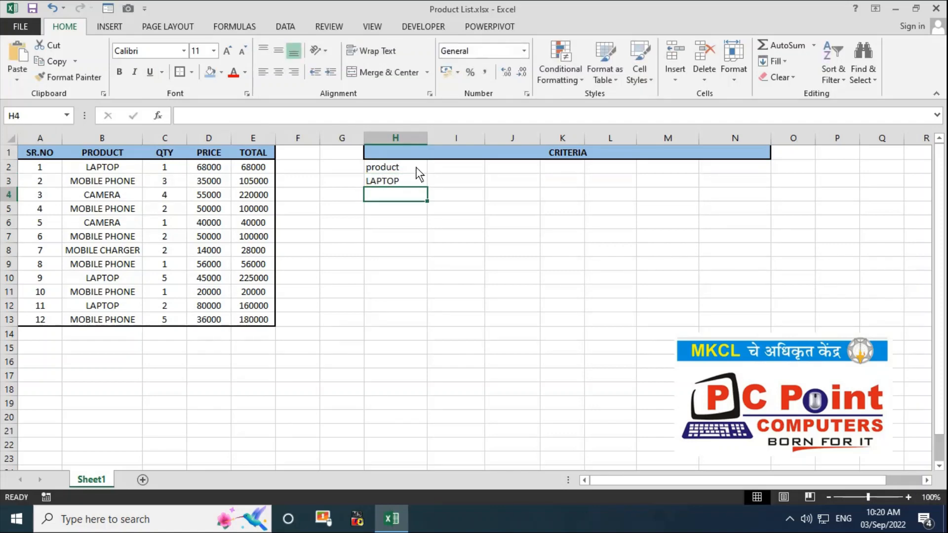
pyautogui.click(395, 181)
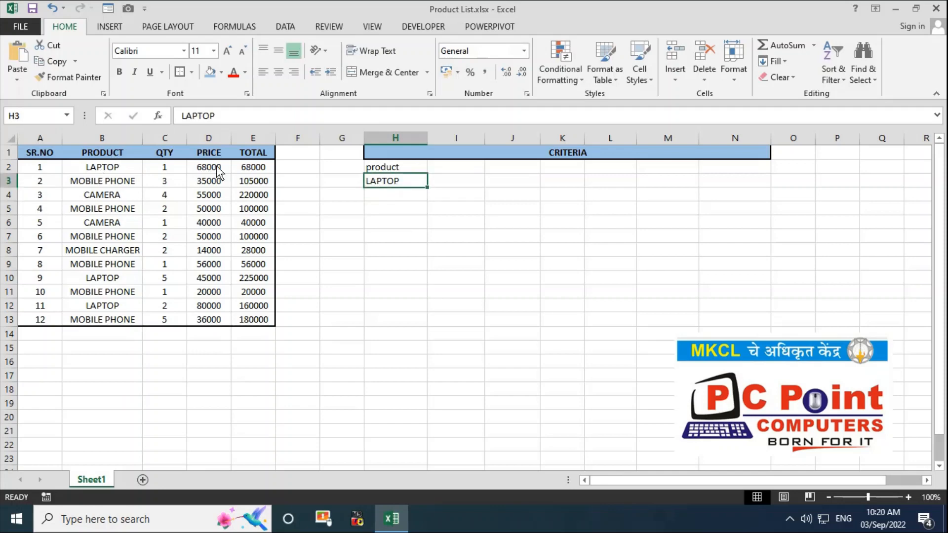
# Start a new conditional formatting rule for B2:B13 that uses a formula to determine which cells to format
pyautogui.click(102, 170)
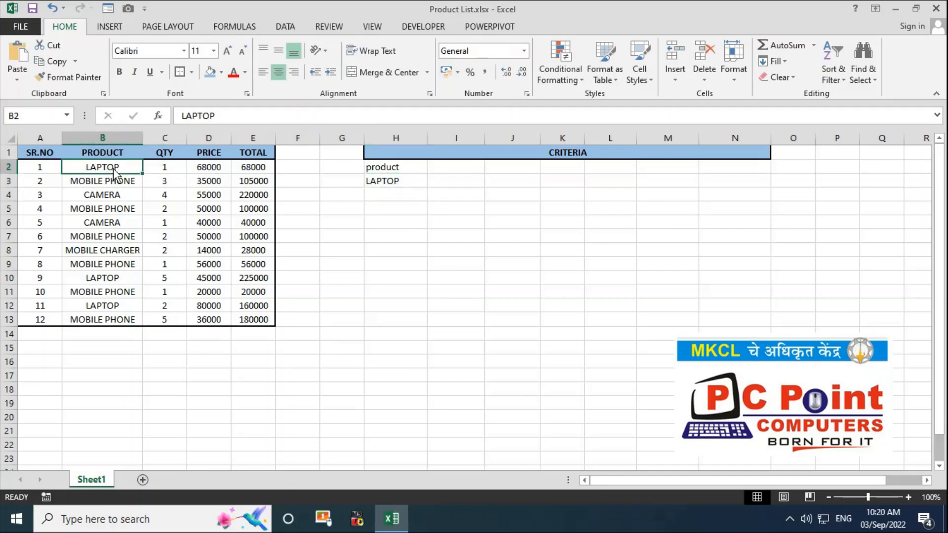
pyautogui.hotkey('ctrl', 'shift', 'Down')
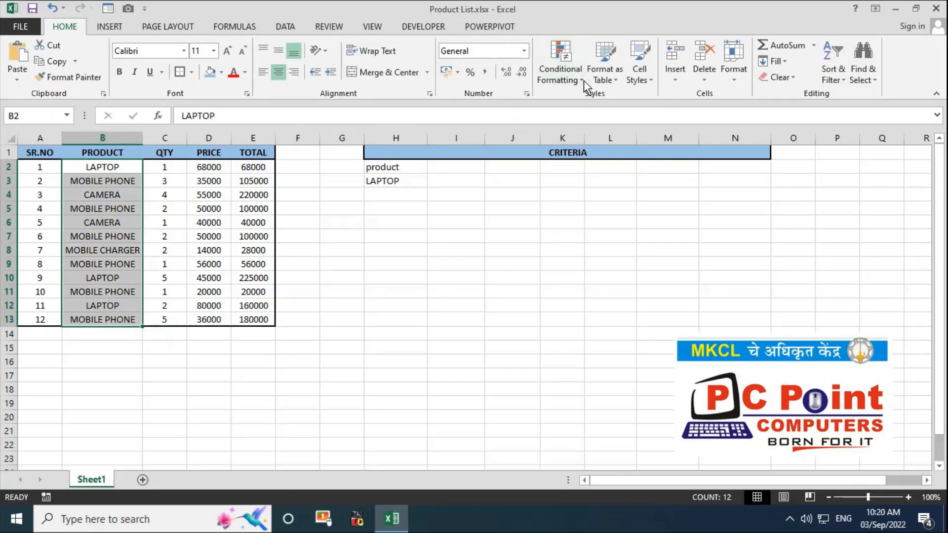
pyautogui.click(551, 76)
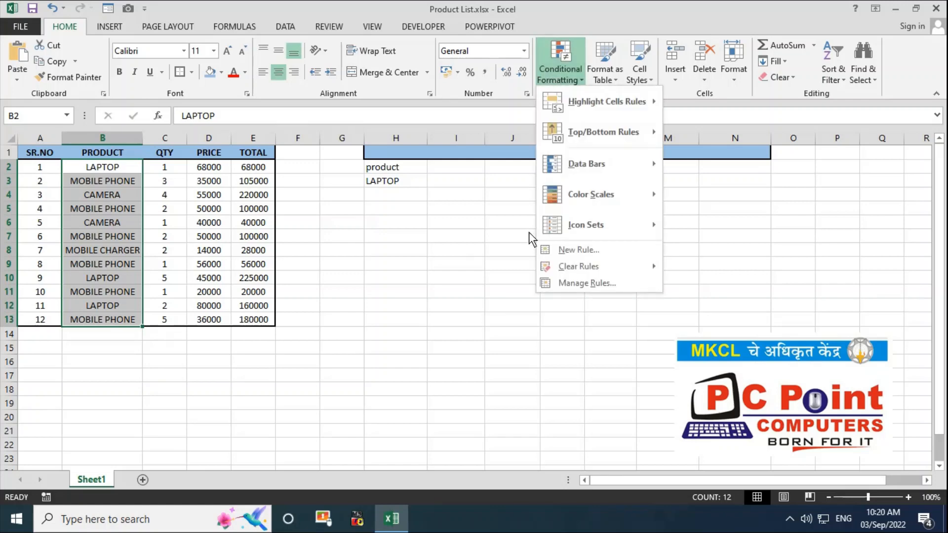
pyautogui.click(555, 250)
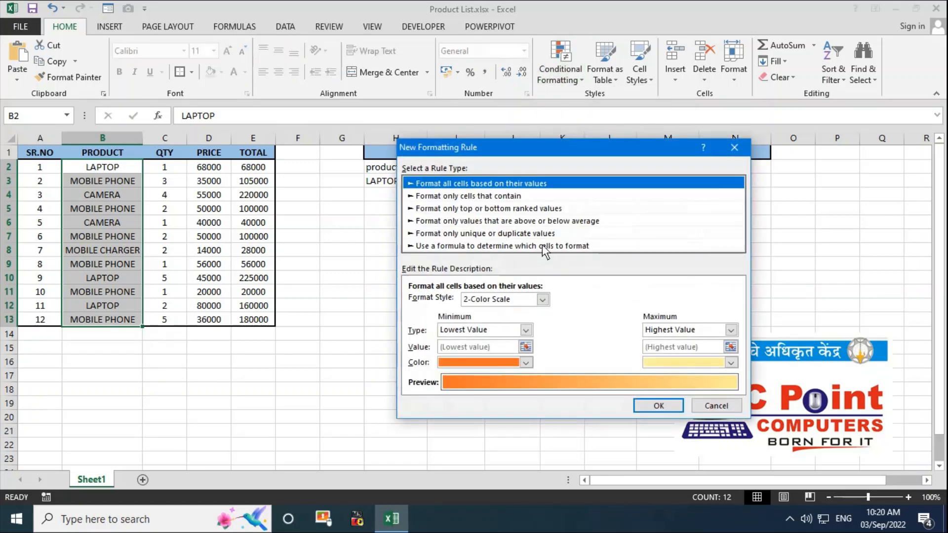
pyautogui.click(545, 246)
pyautogui.moveTo(546, 154); pyautogui.dragTo(551, 195)
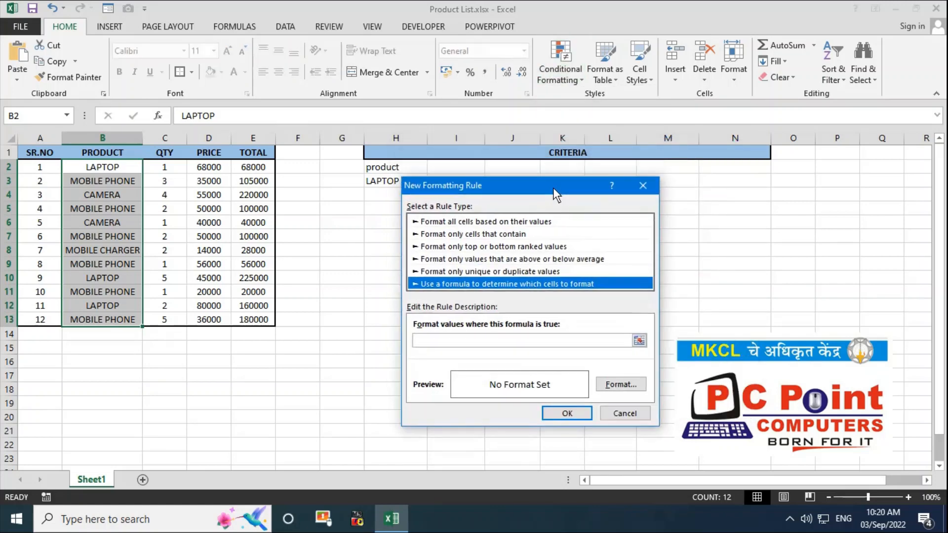
# Enter the rule formula =$B2=$H$3, with a row-relative product reference and an absolute criterion reference
pyautogui.click(496, 341)
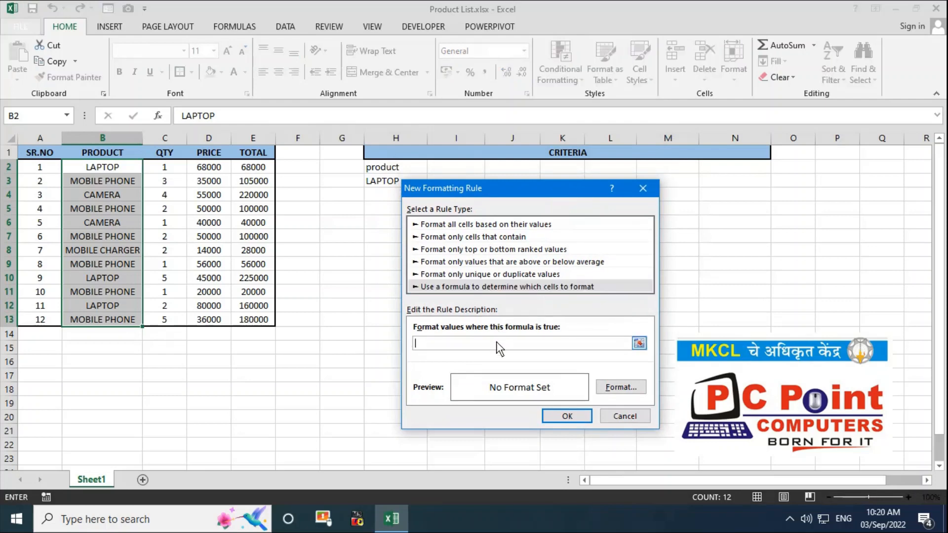
pyautogui.write('=')
pyautogui.click(137, 170)
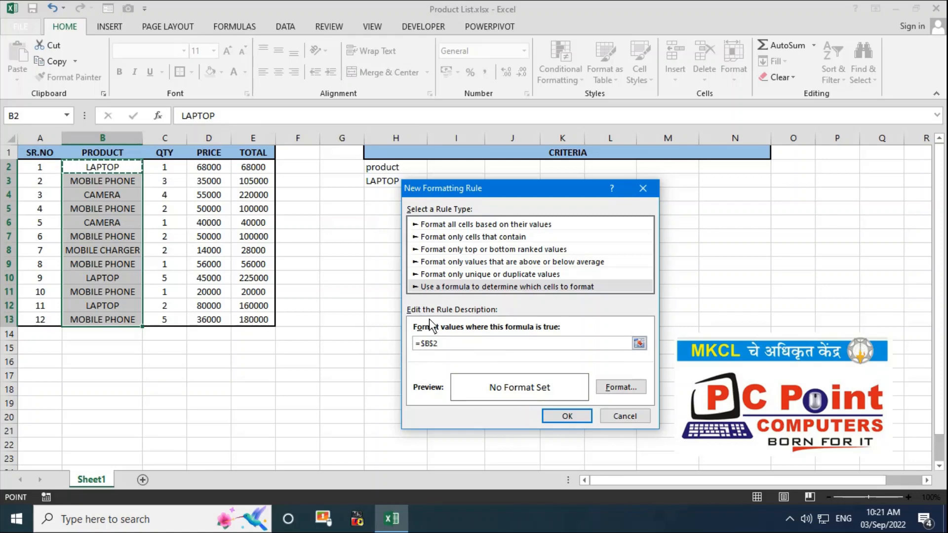
pyautogui.click(436, 343)
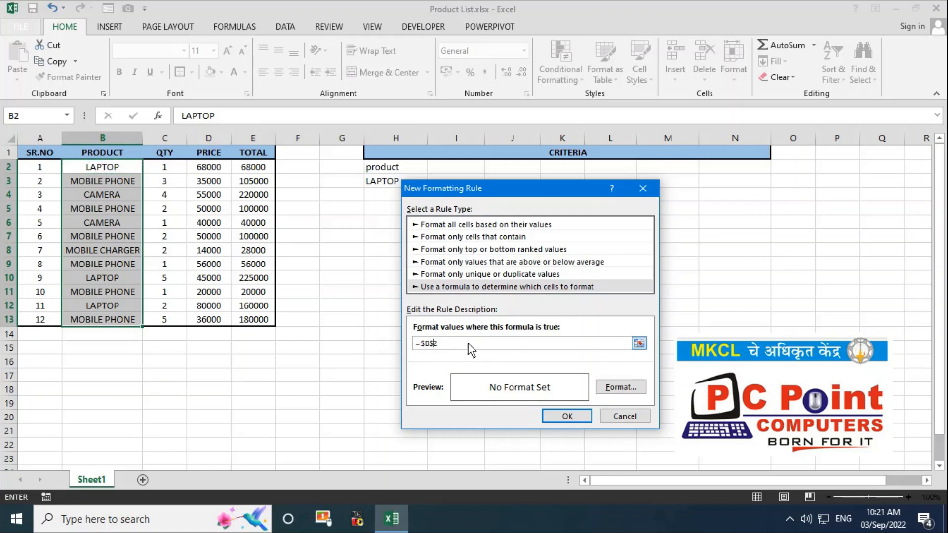
pyautogui.press('BackSpace')
pyautogui.moveTo(537, 179); pyautogui.dragTo(536, 200)
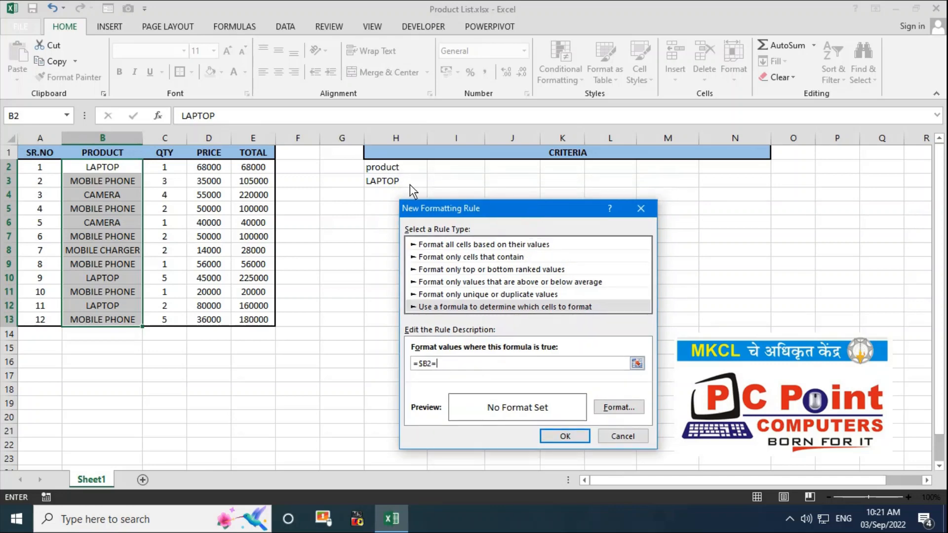
pyautogui.click(410, 182)
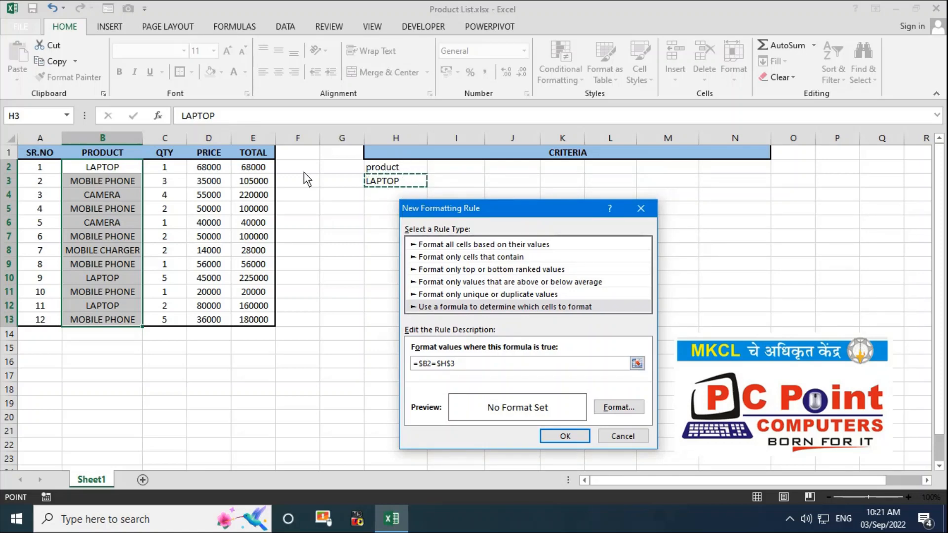
# Set the rule's format to a yellow background fill and apply the rule to the product cells
pyautogui.click(623, 407)
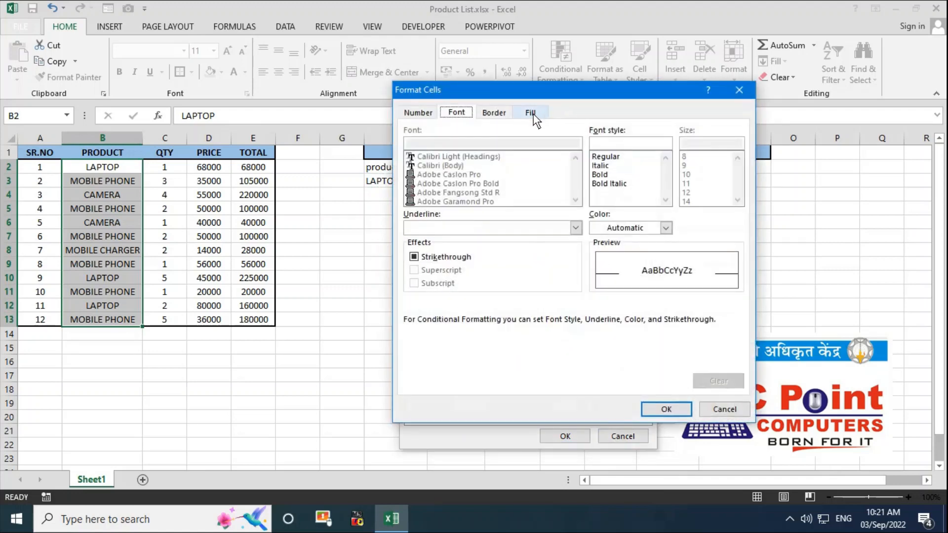
pyautogui.click(531, 113)
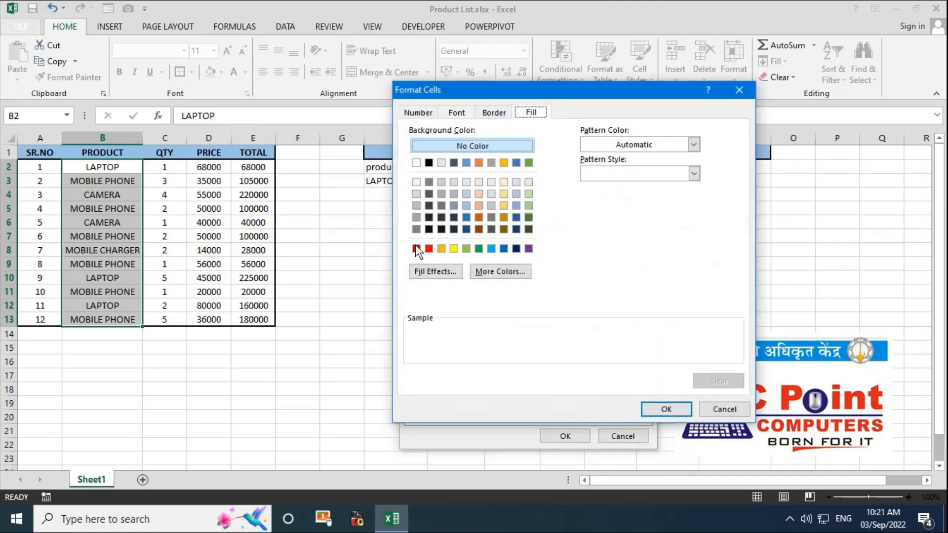
pyautogui.click(452, 249)
pyautogui.click(646, 410)
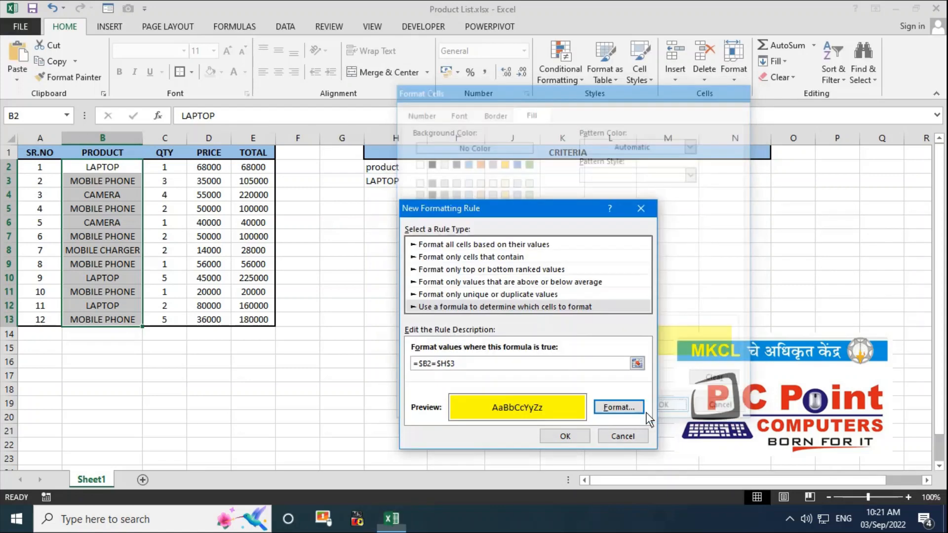
pyautogui.click(563, 436)
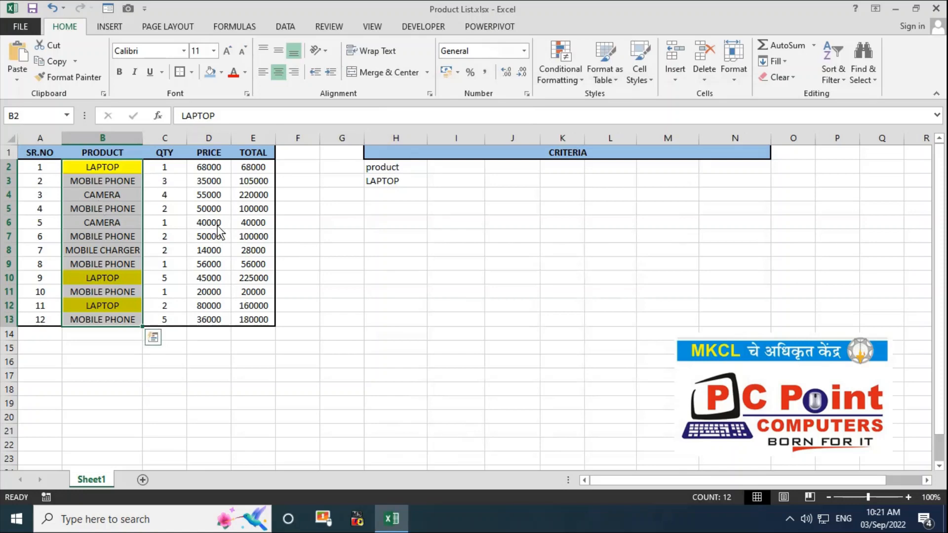
# Change the criterion in cell H3 to MOBILE PHONE
pyautogui.click(394, 186)
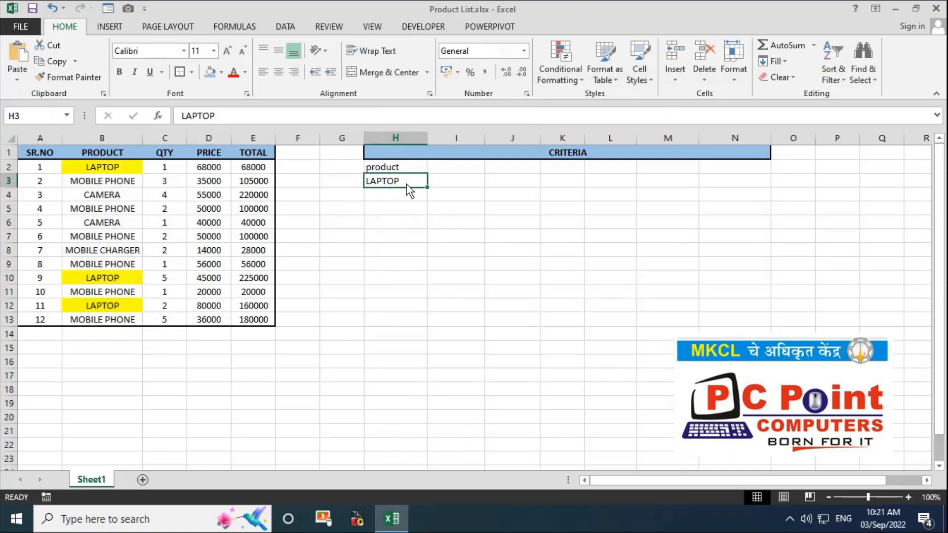
pyautogui.write('MOBIOL')
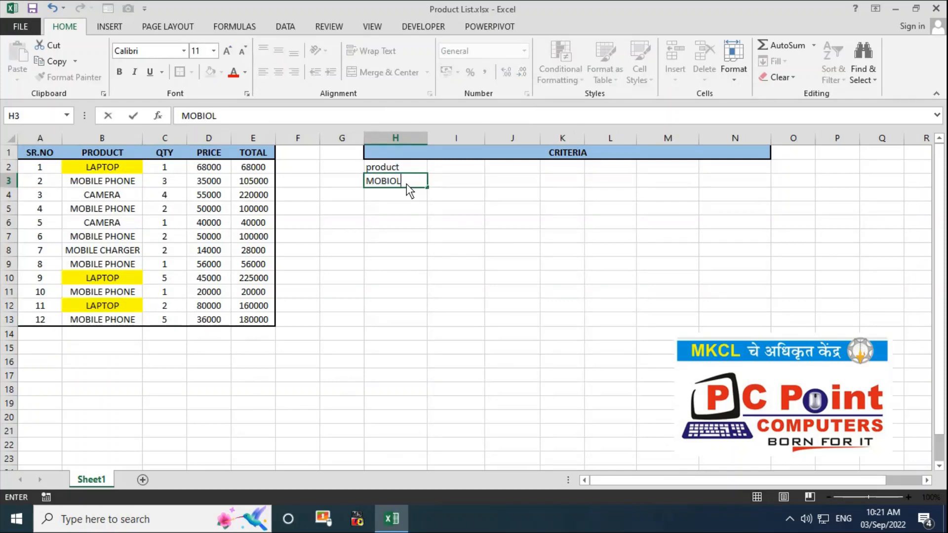
pyautogui.write('E')
pyautogui.press('BackSpace')
pyautogui.press('BackSpace')
pyautogui.press('BackSpace')
pyautogui.write('LE PHONE')
pyautogui.press('Return')
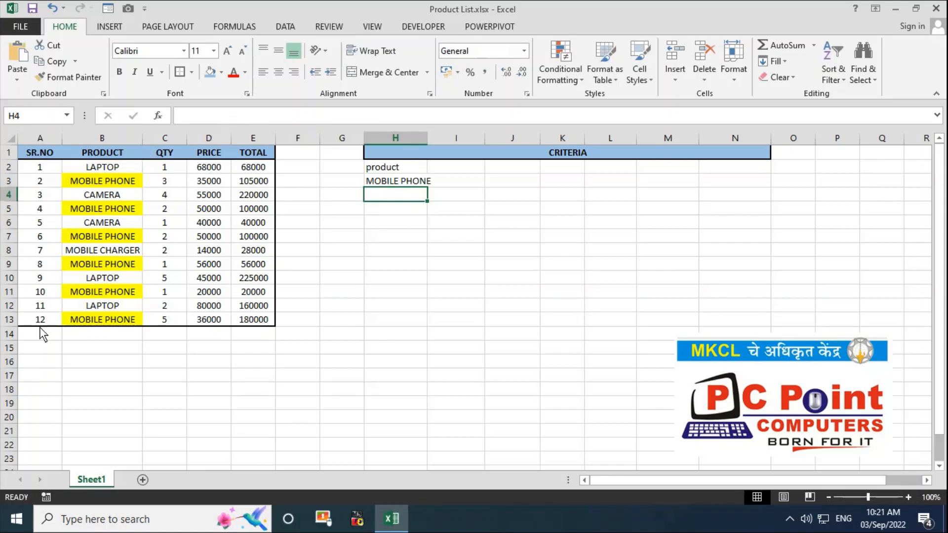
# Add list data validation to H3 with the source LAPTOP,MOBILE PHONE and autofit the width of column H
pyautogui.click(415, 181)
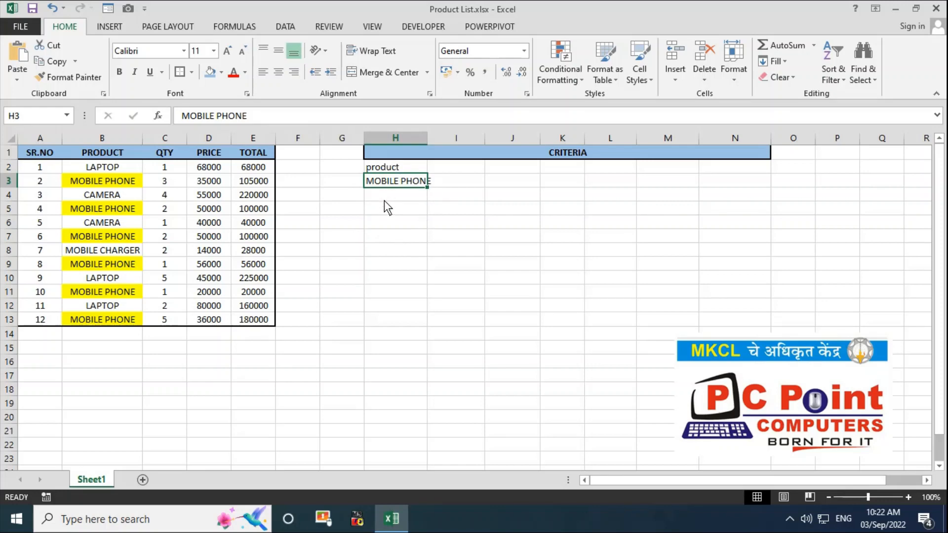
pyautogui.click(300, 34)
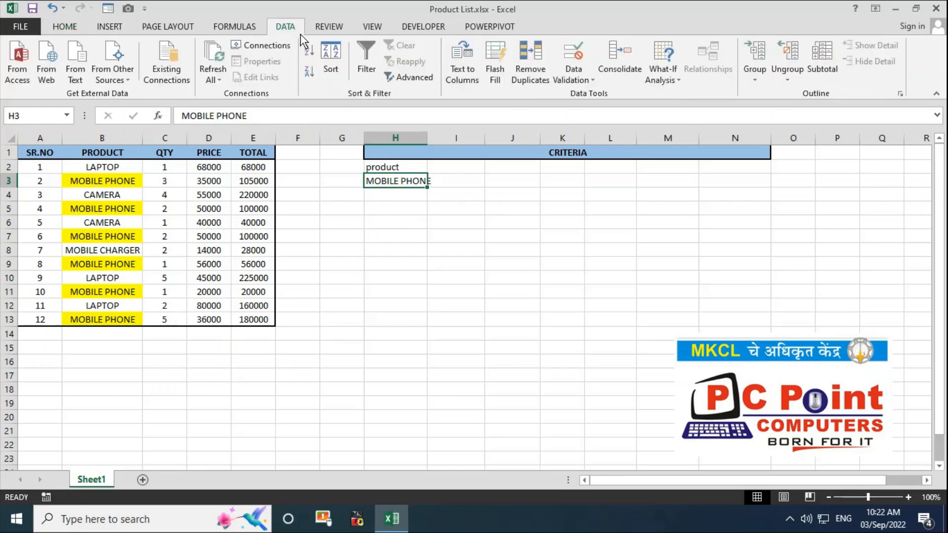
pyautogui.click(572, 84)
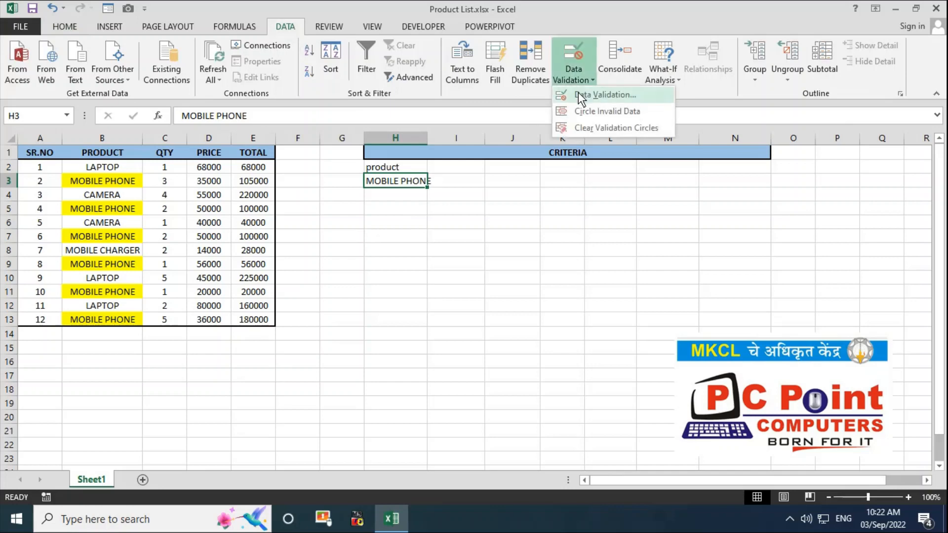
pyautogui.click(578, 94)
pyautogui.click(421, 266)
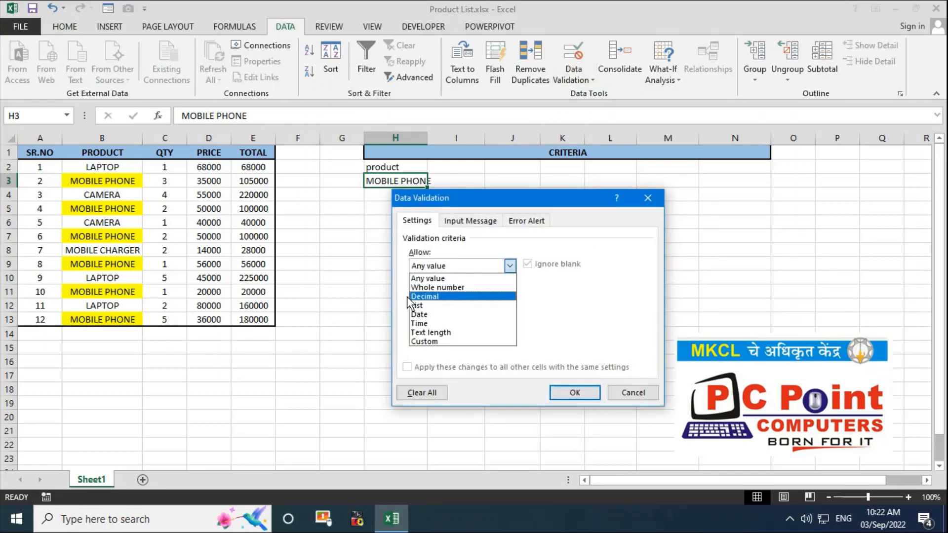
pyautogui.click(417, 305)
pyautogui.click(418, 322)
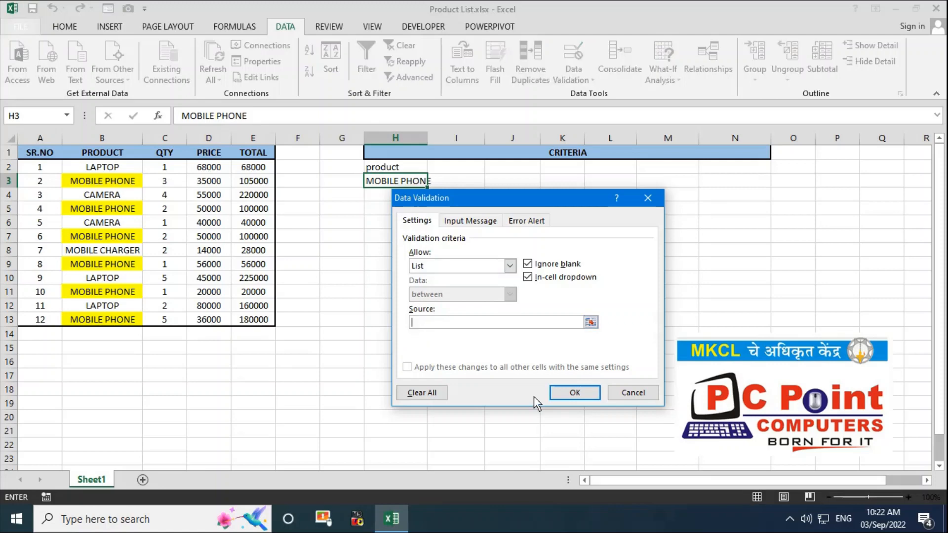
pyautogui.write('LAPTOP,MOBILE PHONE')
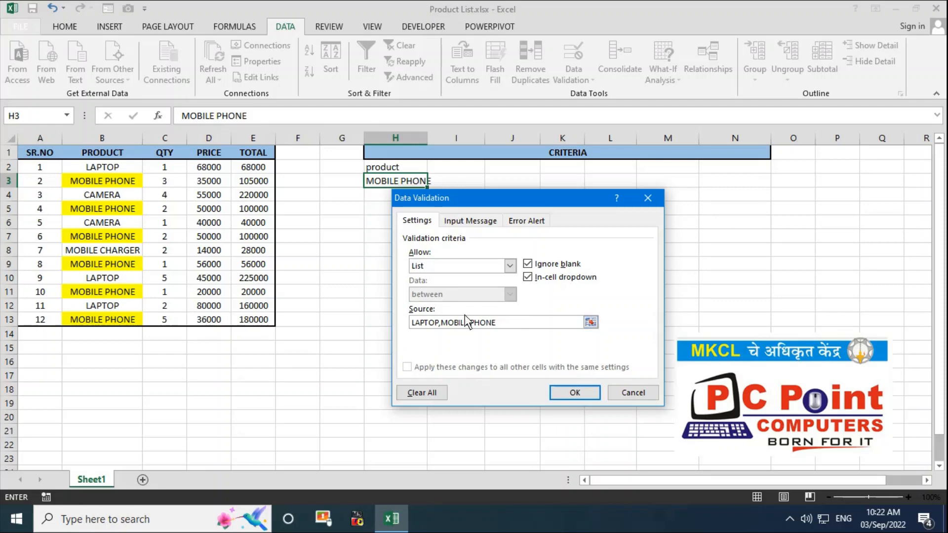
pyautogui.click(582, 397)
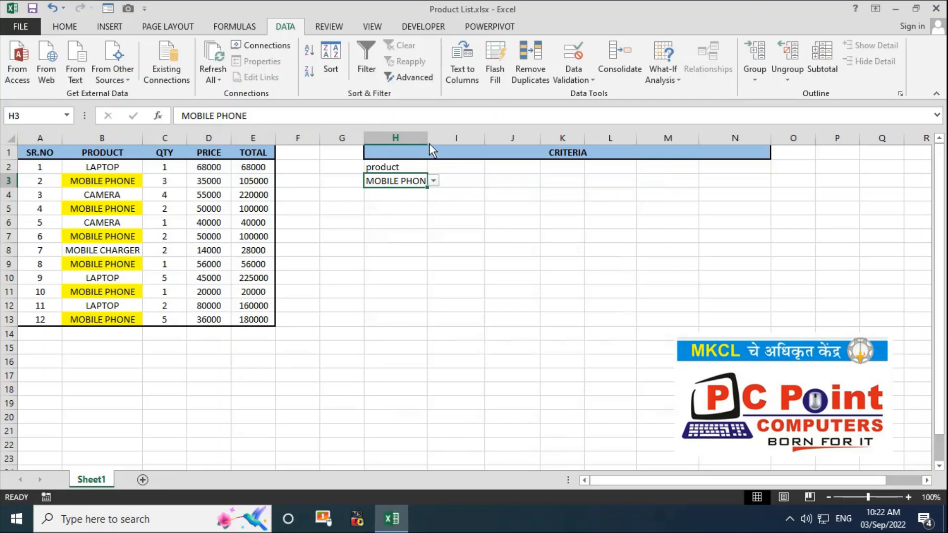
pyautogui.doubleClick(428, 139)
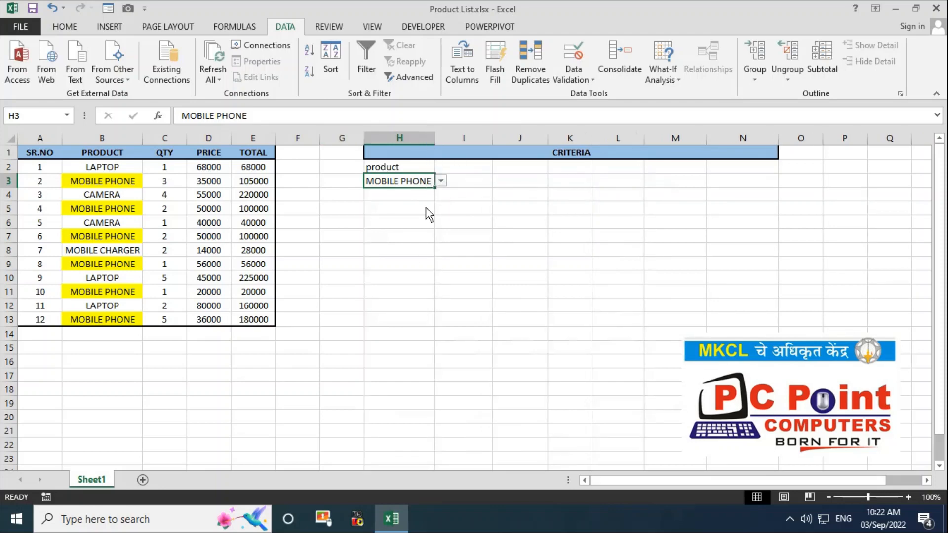
# Test the H3 dropdown by choosing LAPTOP and switching back to MOBILE PHONE
pyautogui.click(441, 183)
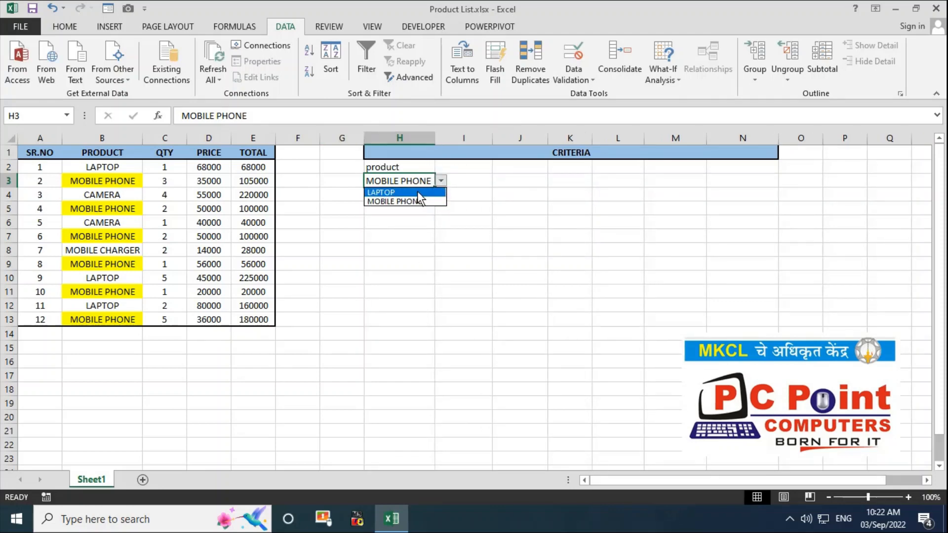
pyautogui.click(417, 191)
pyautogui.click(442, 182)
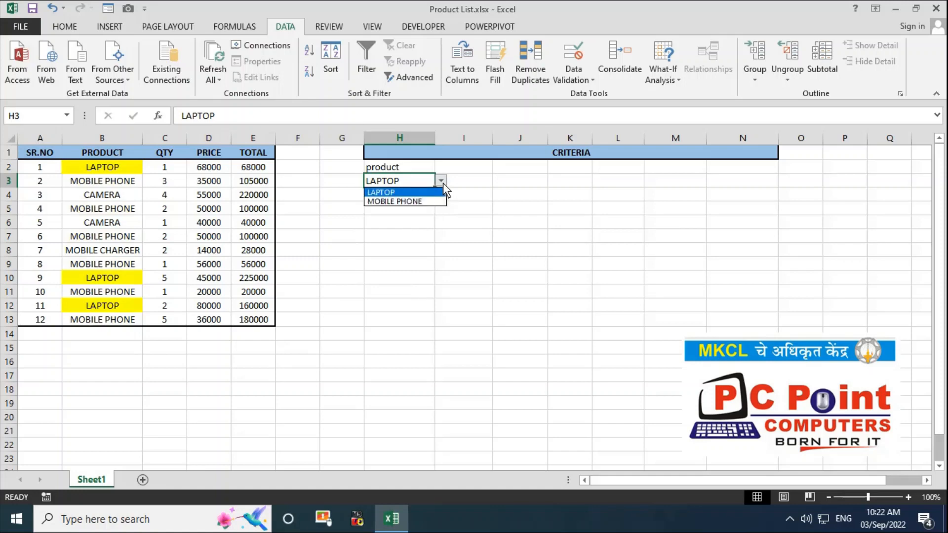
pyautogui.click(413, 201)
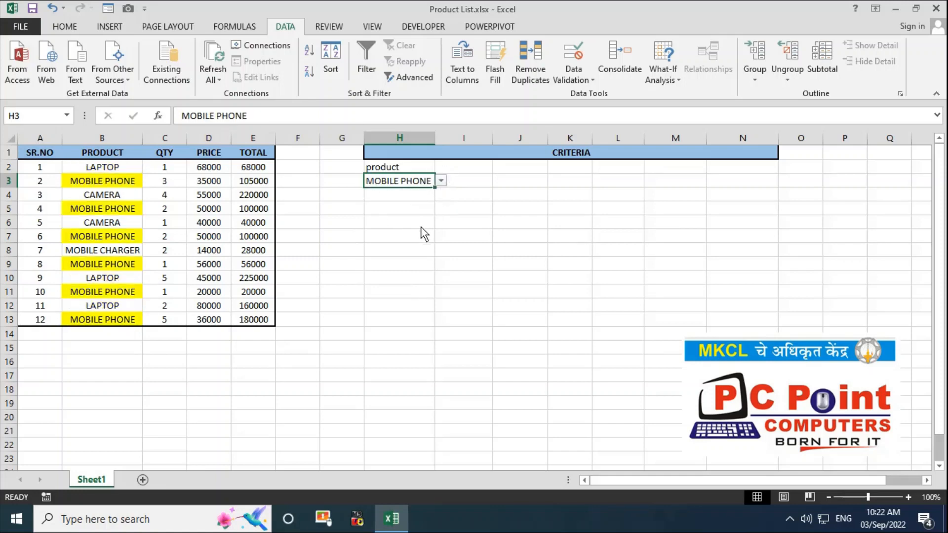
pyautogui.click(460, 185)
pyautogui.click(427, 181)
# Enter CAMERA as a second product criterion in cell I3
pyautogui.moveTo(55, 168); pyautogui.dragTo(255, 321)
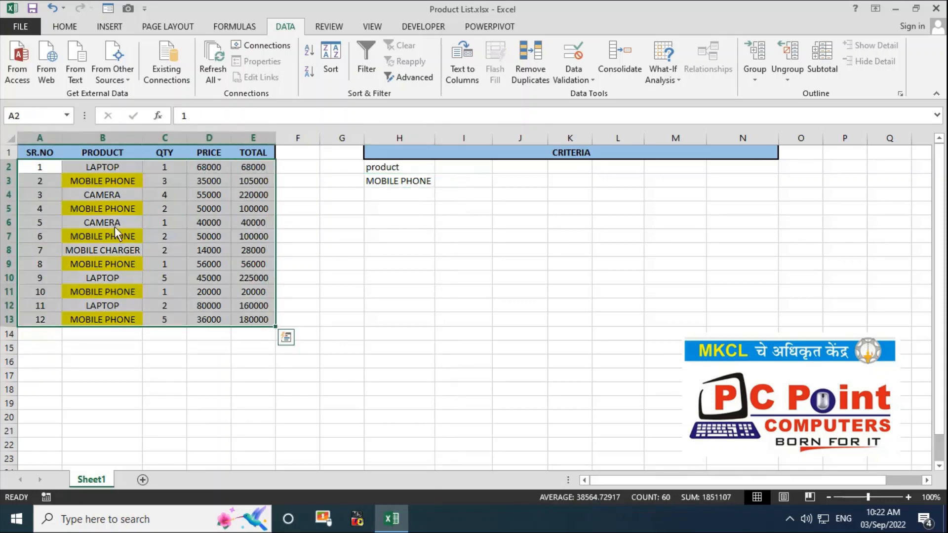
pyautogui.click(52, 167)
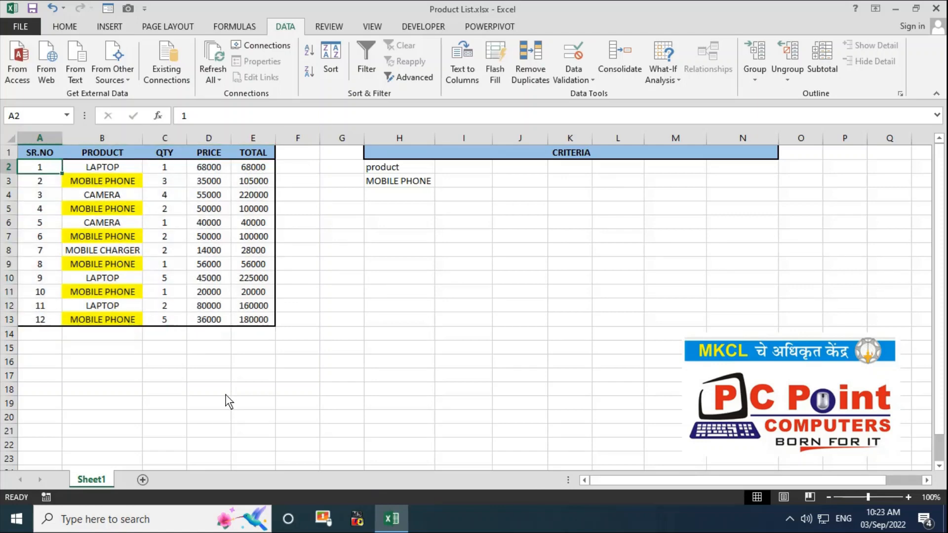
pyautogui.click(462, 184)
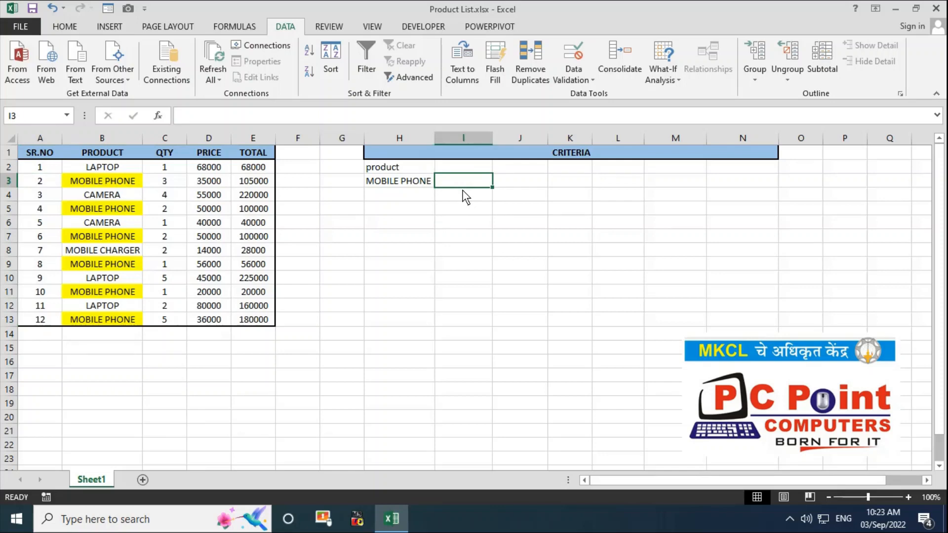
pyautogui.write('CAMERA')
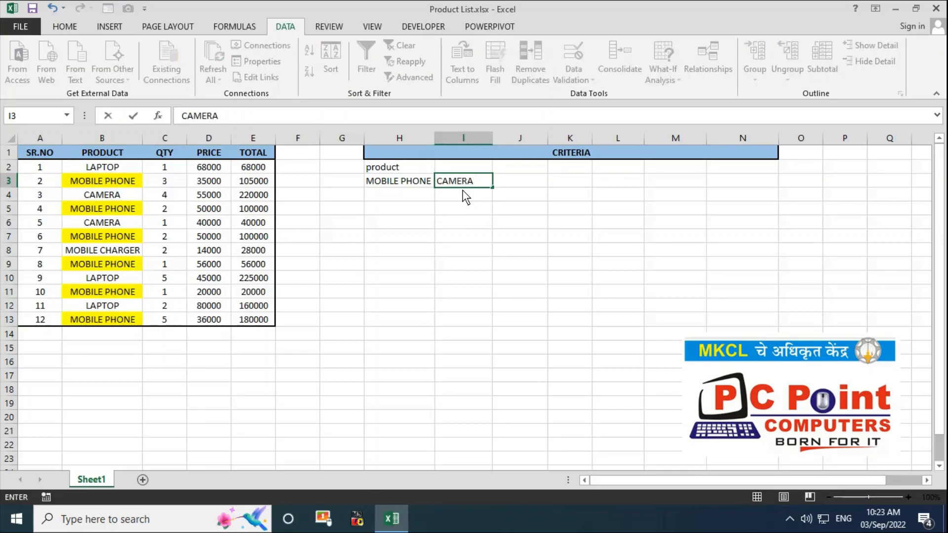
pyautogui.press('Return')
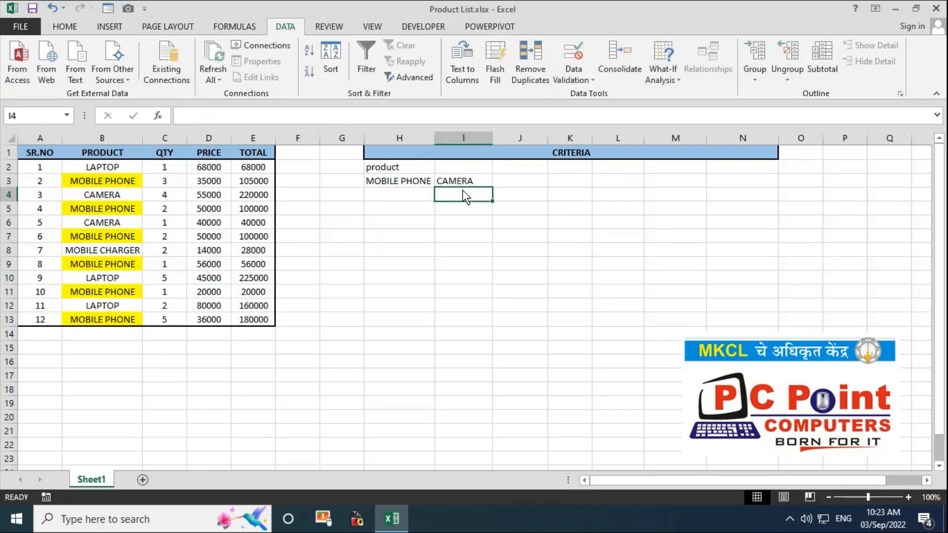
pyautogui.click(468, 179)
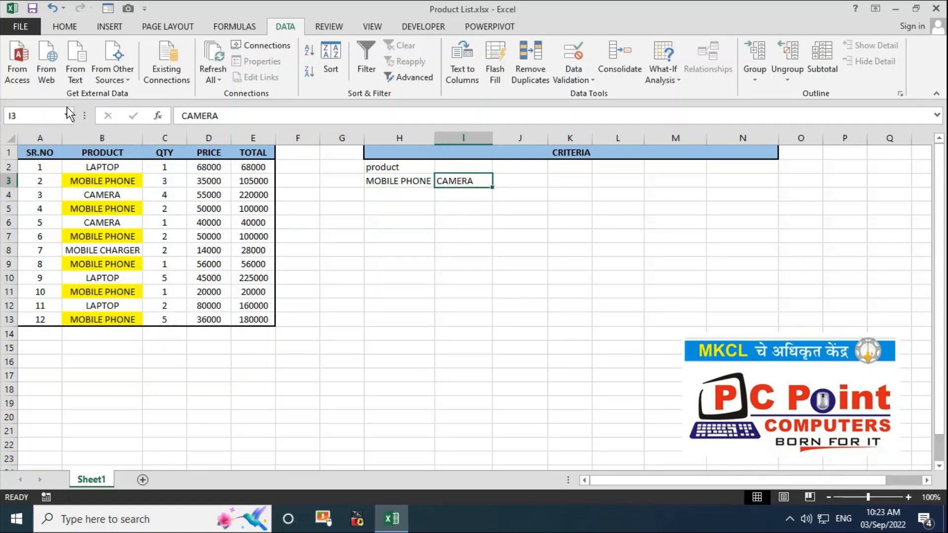
# Start a new formula-based conditional formatting rule for the whole product table, A2:E13
pyautogui.click(51, 167)
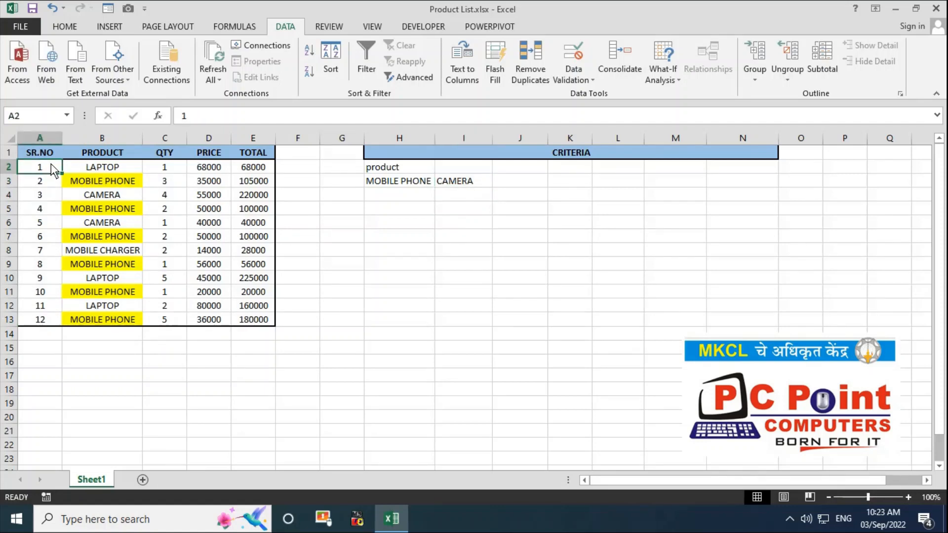
pyautogui.hotkey('ctrl', 'shift', 'Right')
pyautogui.hotkey('ctrl', 'shift', 'Down')
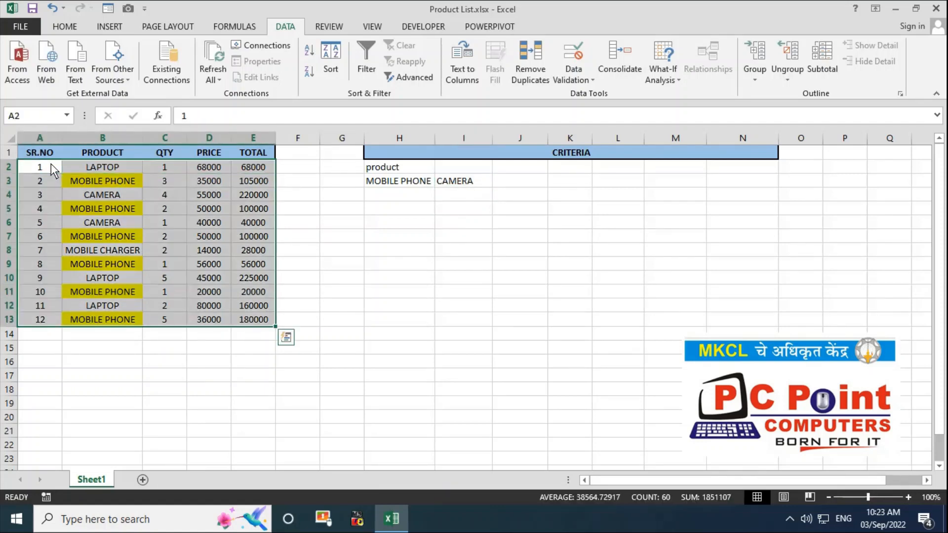
pyautogui.click(63, 28)
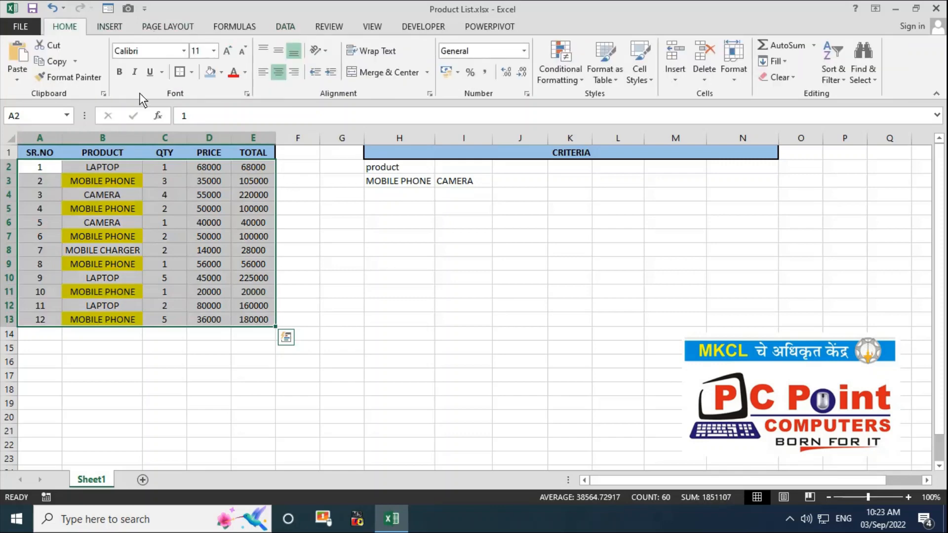
pyautogui.click(568, 82)
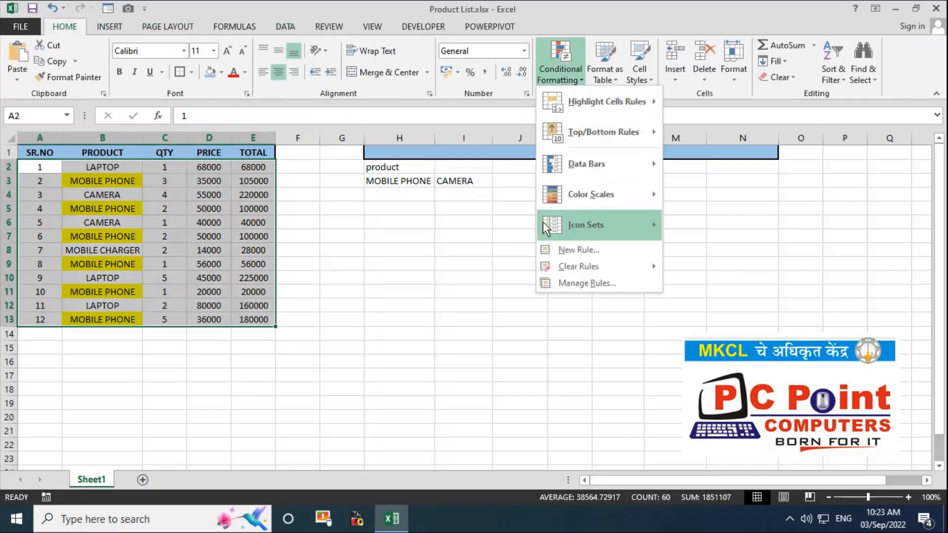
pyautogui.click(556, 247)
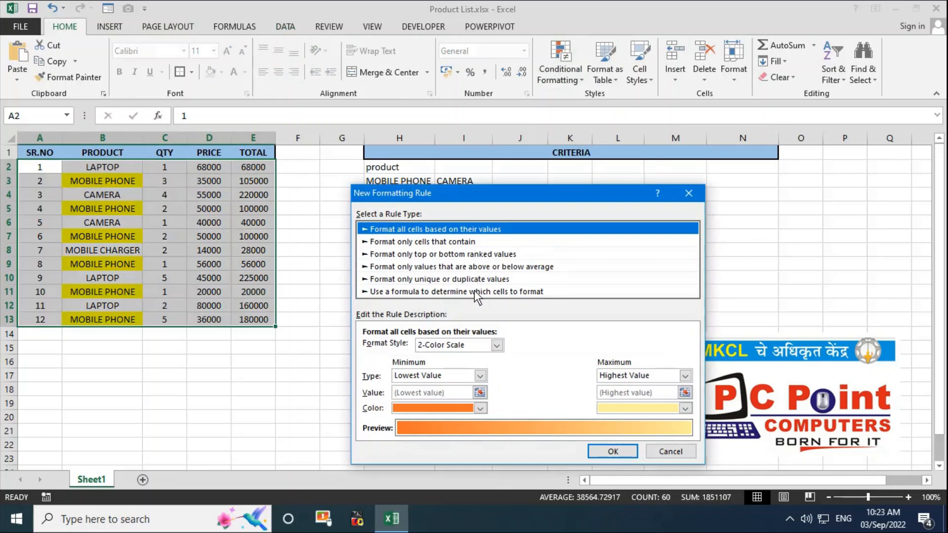
pyautogui.click(474, 290)
pyautogui.moveTo(531, 200); pyautogui.dragTo(544, 227)
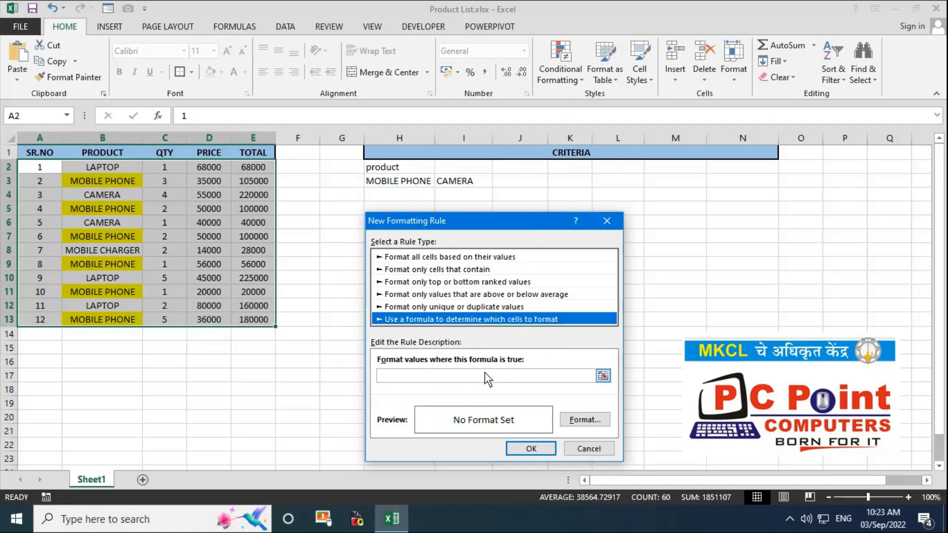
# Set the rule's formula to =$B2=$I$3, with only the column of the product reference locked
pyautogui.click(498, 378)
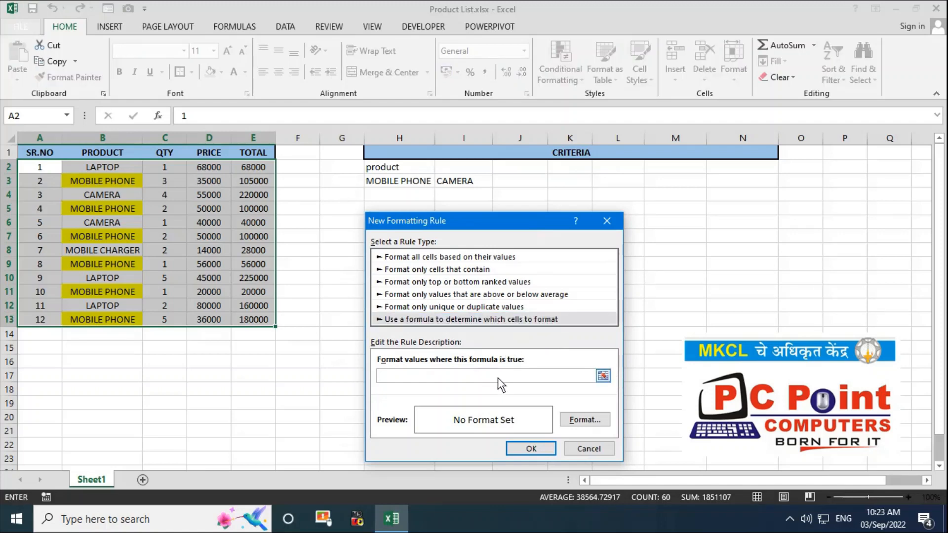
pyautogui.write('=')
pyautogui.click(131, 170)
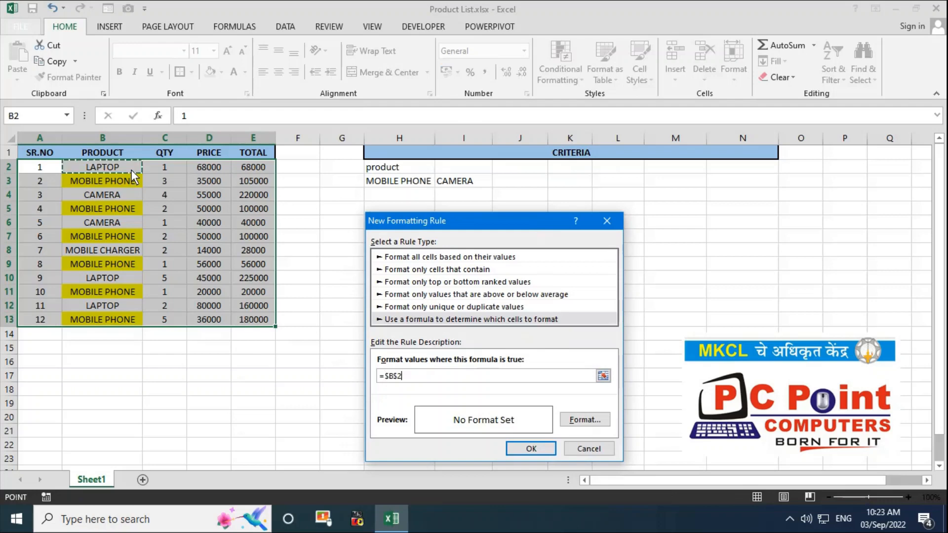
pyautogui.click(396, 376)
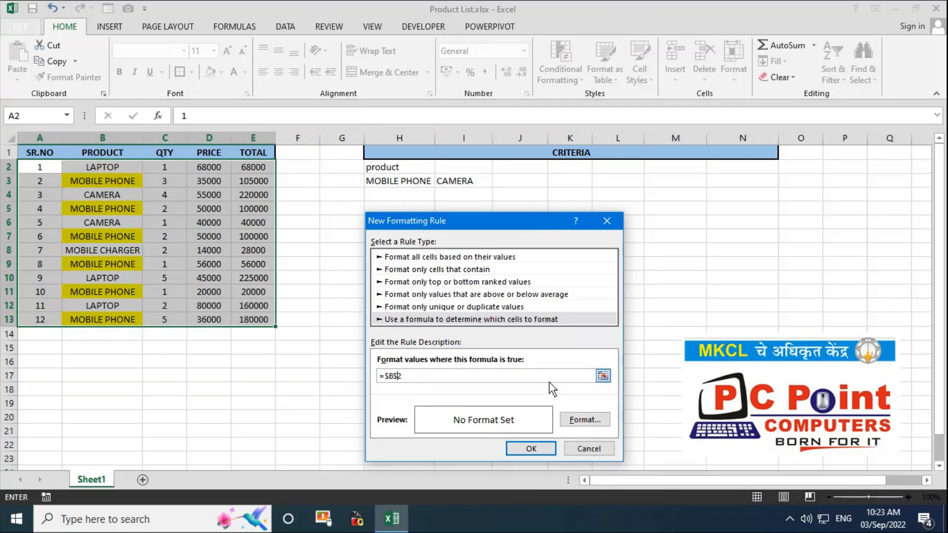
pyautogui.press('BackSpace')
pyautogui.click(400, 378)
pyautogui.write('=')
pyautogui.click(481, 181)
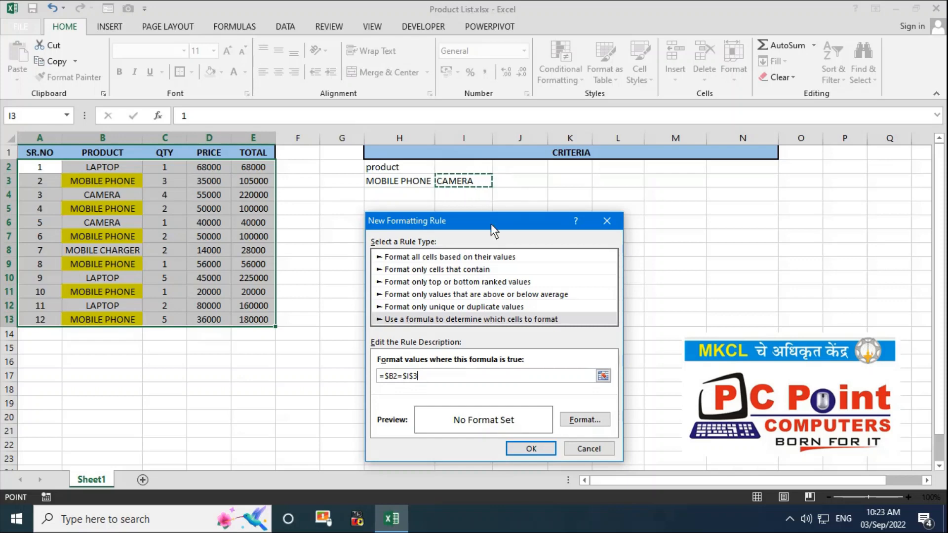
# Give the rule a green background fill and apply it to the table rows
pyautogui.click(573, 420)
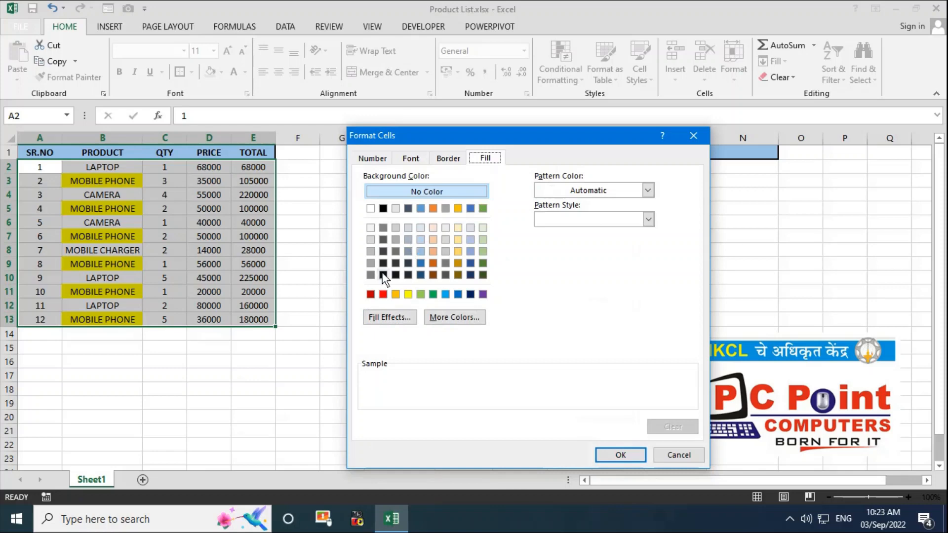
pyautogui.click(435, 295)
pyautogui.click(612, 455)
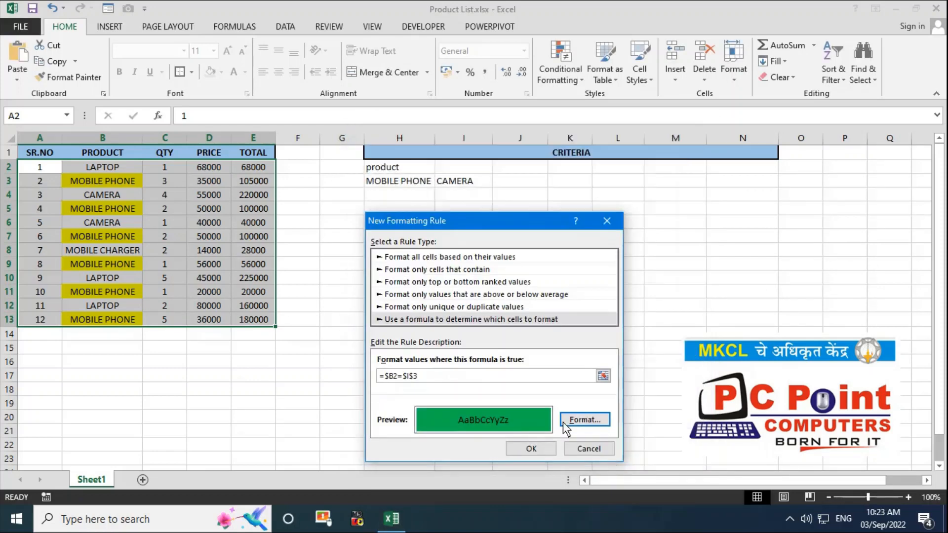
pyautogui.click(519, 448)
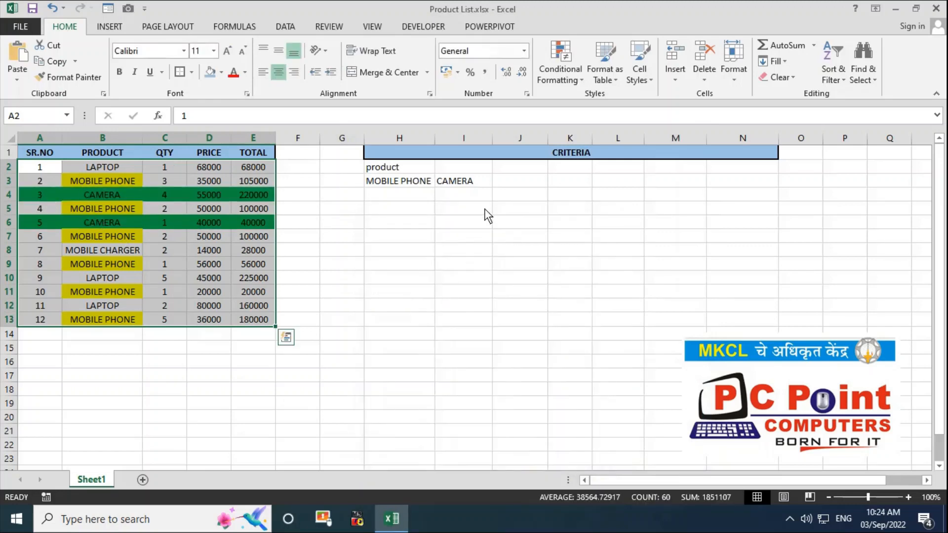
# Change the criterion in I3 to MOBILE CHARGER and autofit the width of column I
pyautogui.click(482, 186)
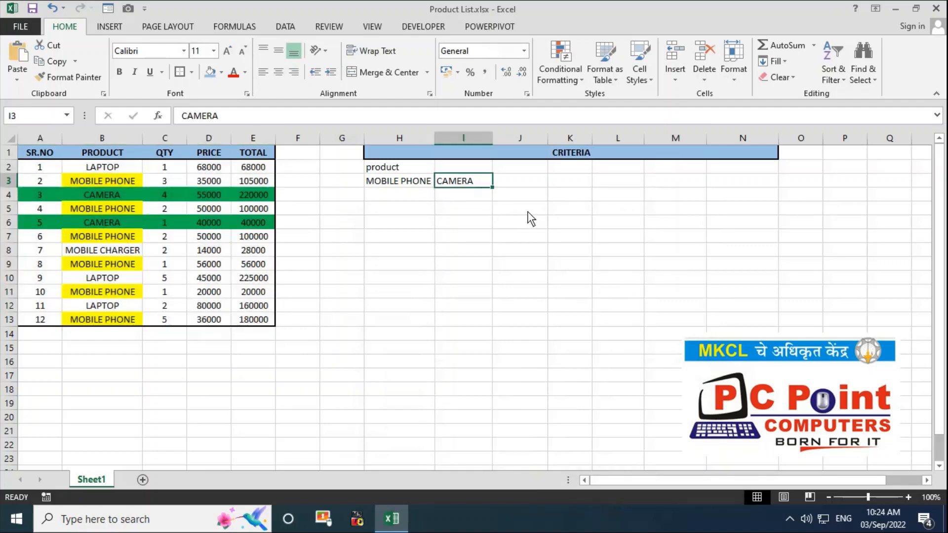
pyautogui.write('M')
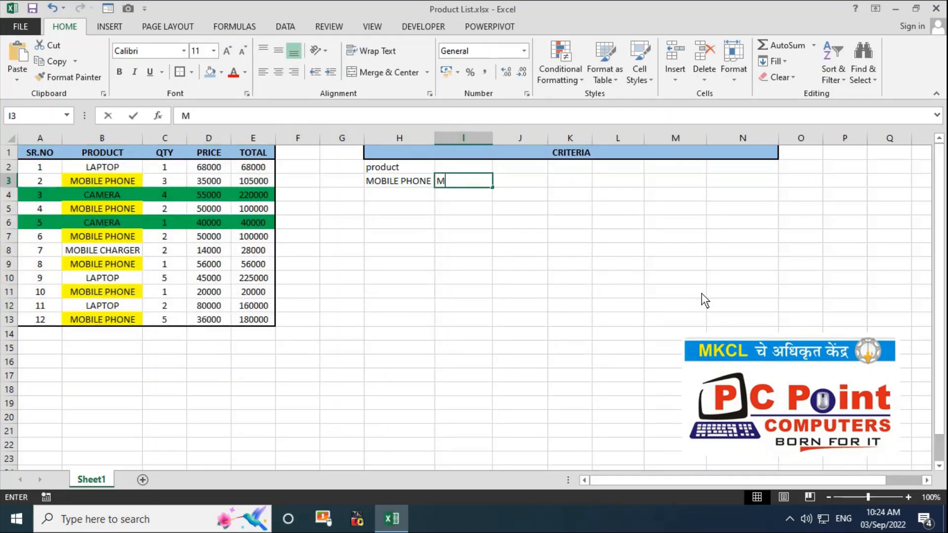
pyautogui.write('OBILE ')
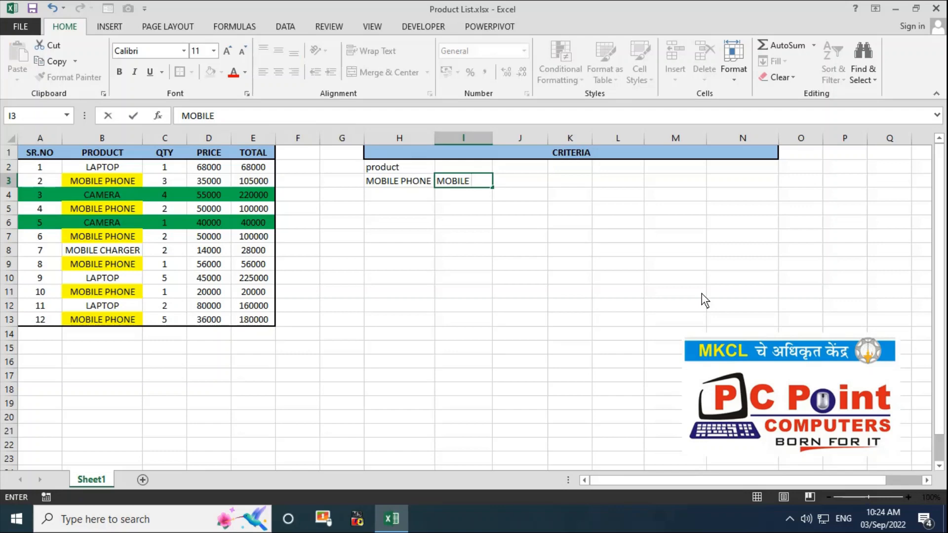
pyautogui.write('CHARGER')
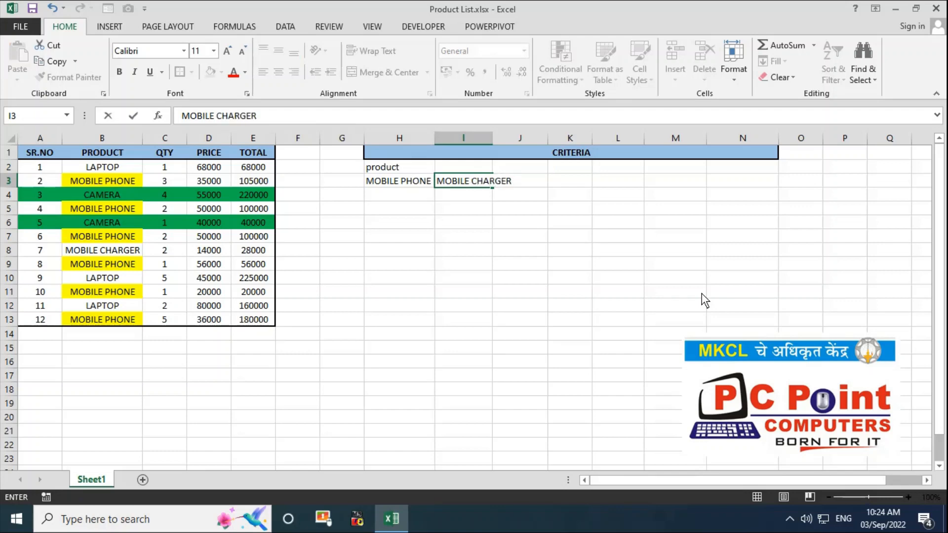
pyautogui.press('Return')
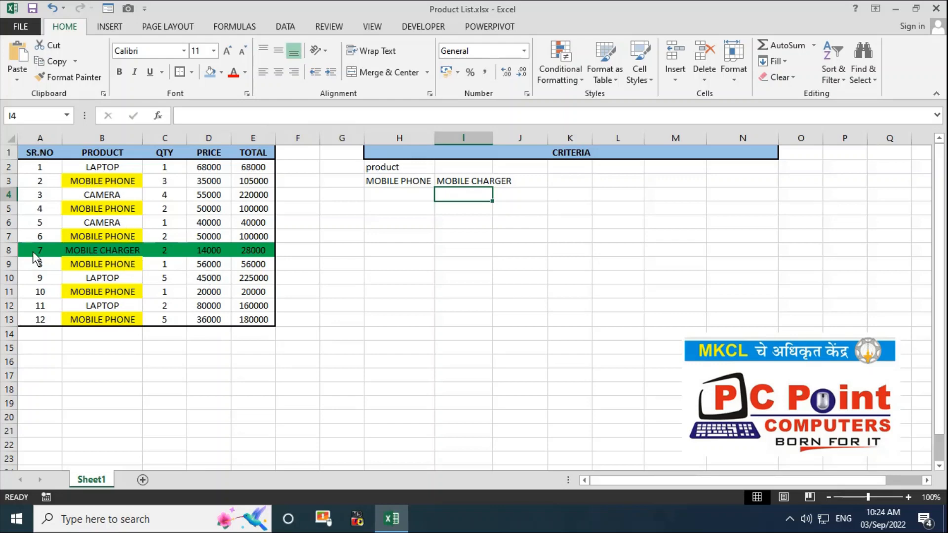
pyautogui.doubleClick(493, 141)
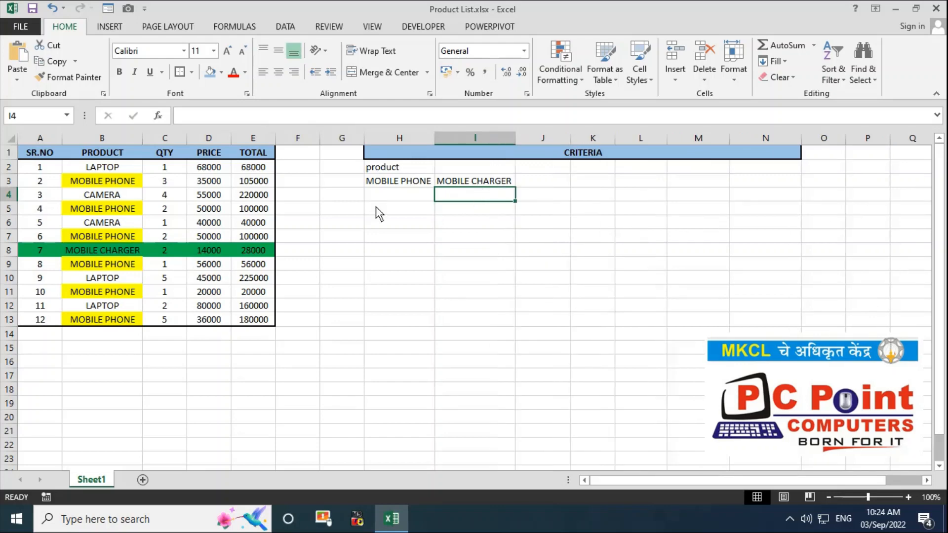
# Clear the conditional formatting rules from the mobile charger row, A8:E8
pyautogui.click(556, 84)
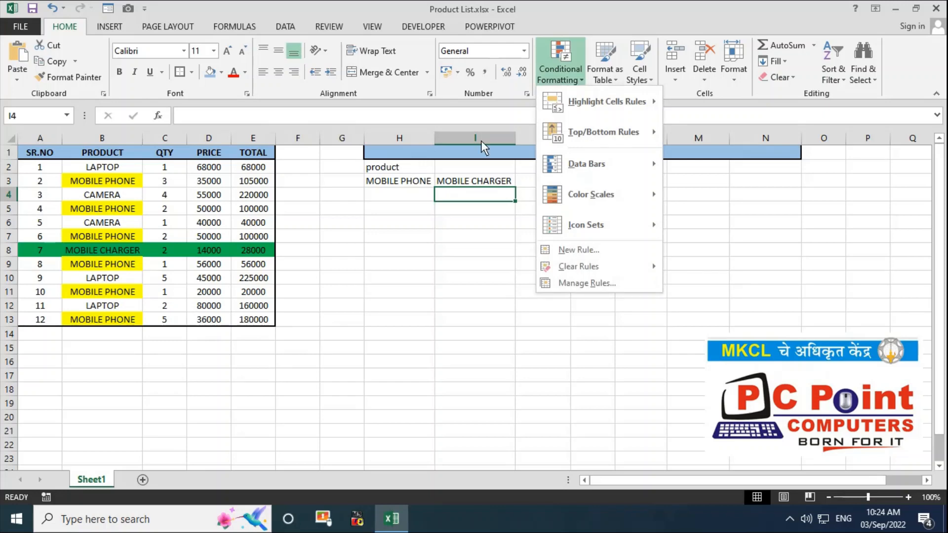
pyautogui.click(428, 195)
pyautogui.moveTo(32, 253); pyautogui.dragTo(266, 255)
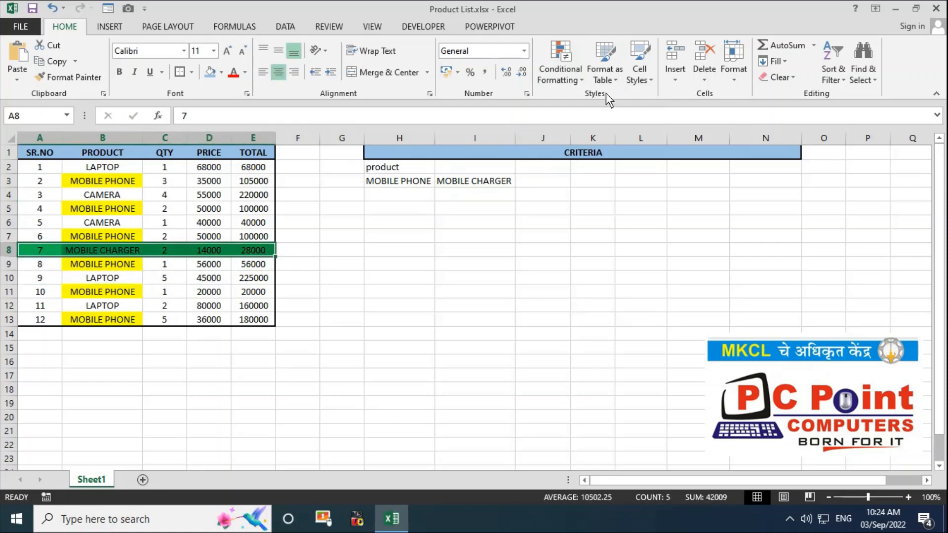
pyautogui.click(579, 83)
pyautogui.moveTo(554, 266)
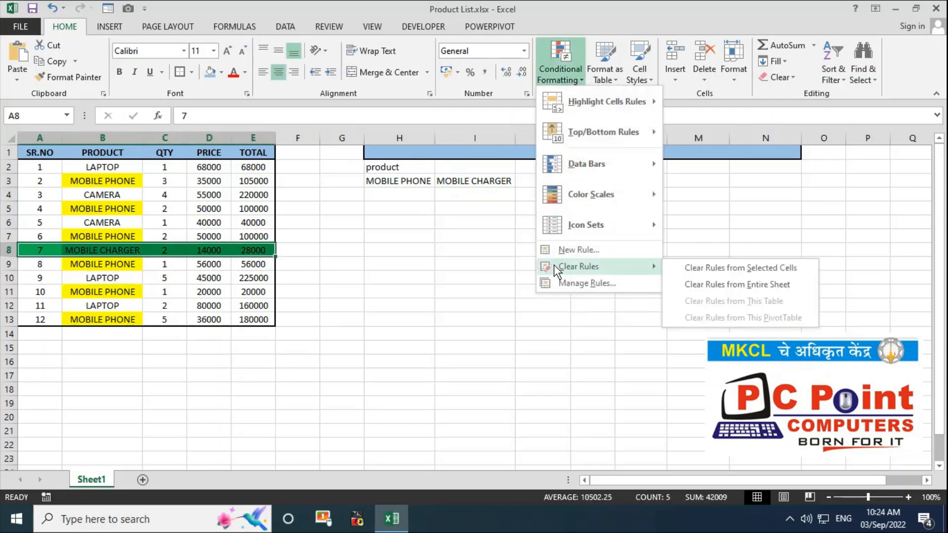
pyautogui.click(733, 268)
pyautogui.click(95, 186)
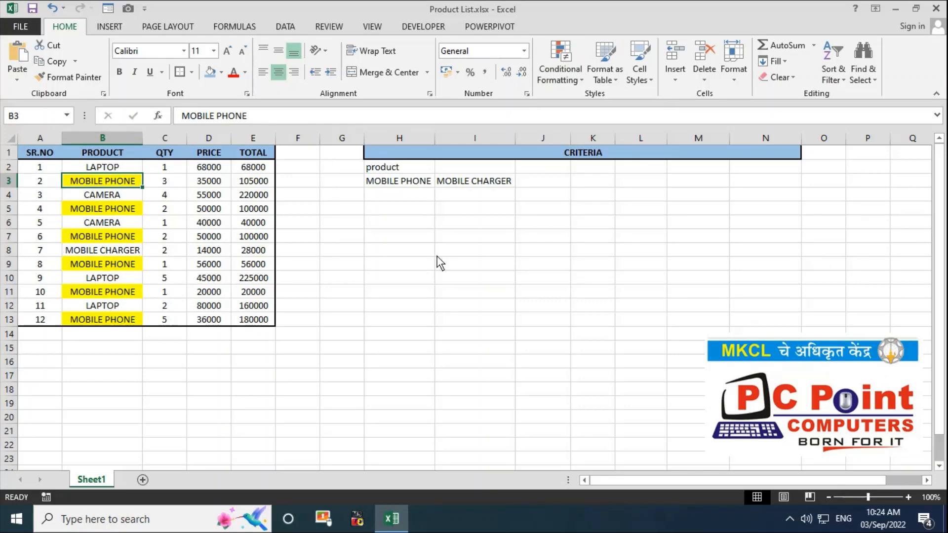
pyautogui.click(482, 185)
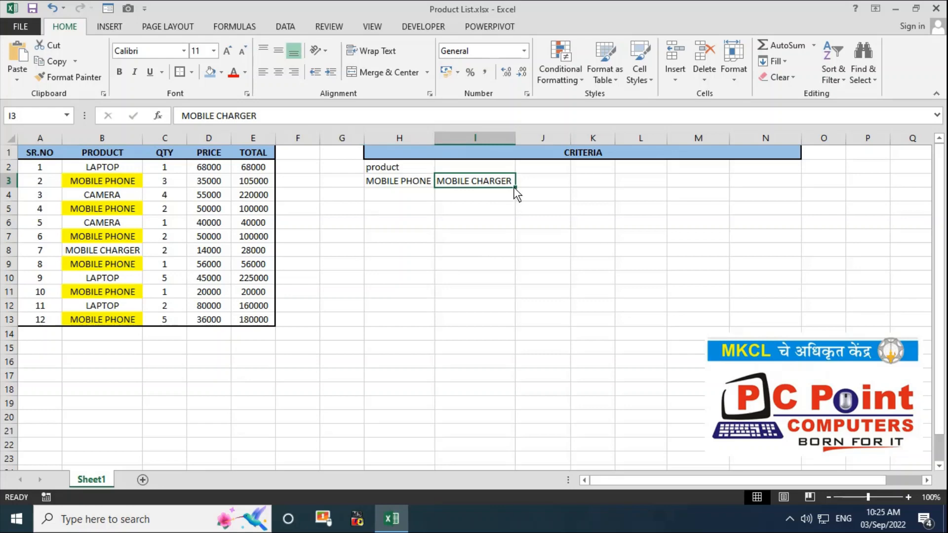
pyautogui.click(530, 183)
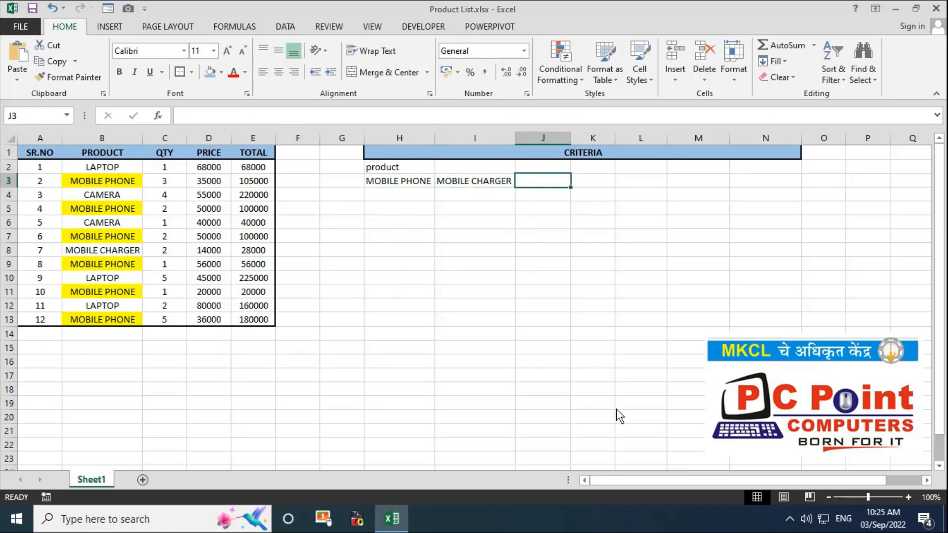
pyautogui.click(788, 518)
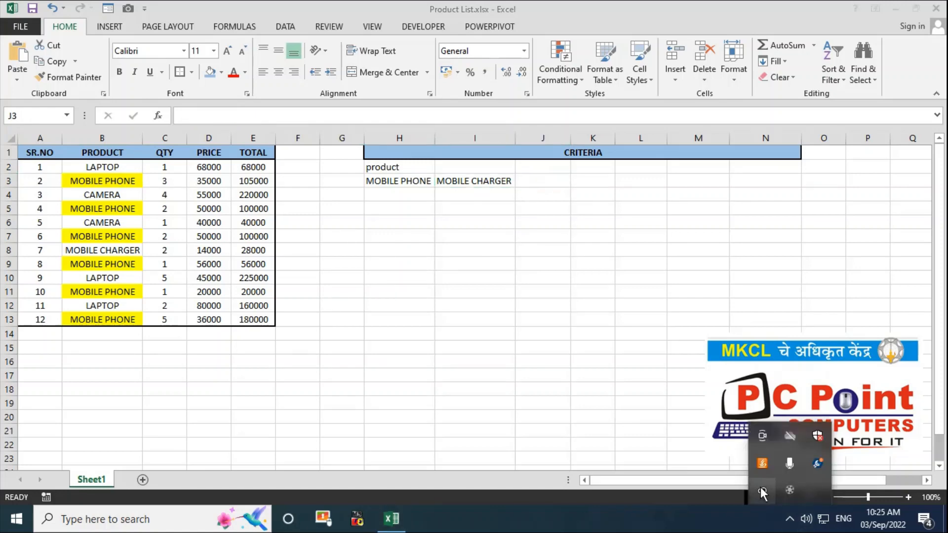
pyautogui.click(760, 487)
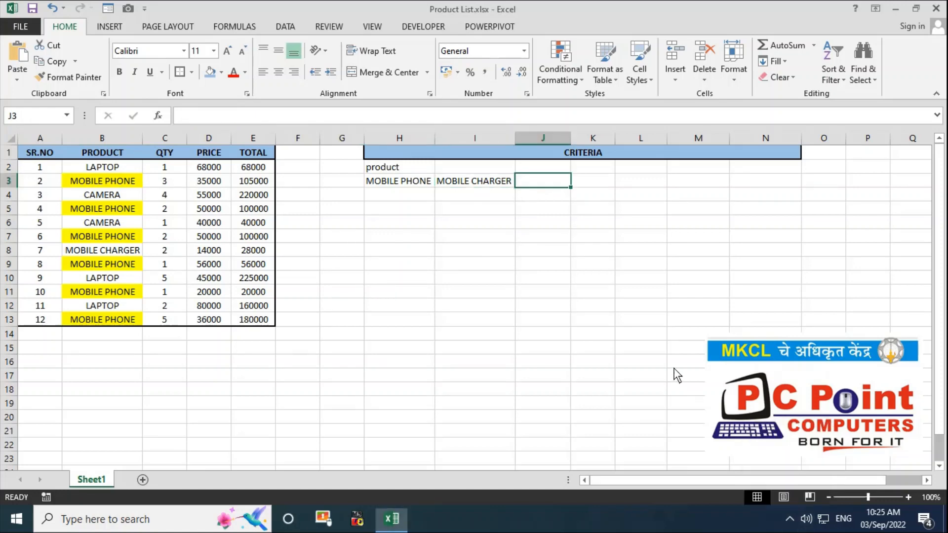
pyautogui.doubleClick(538, 183)
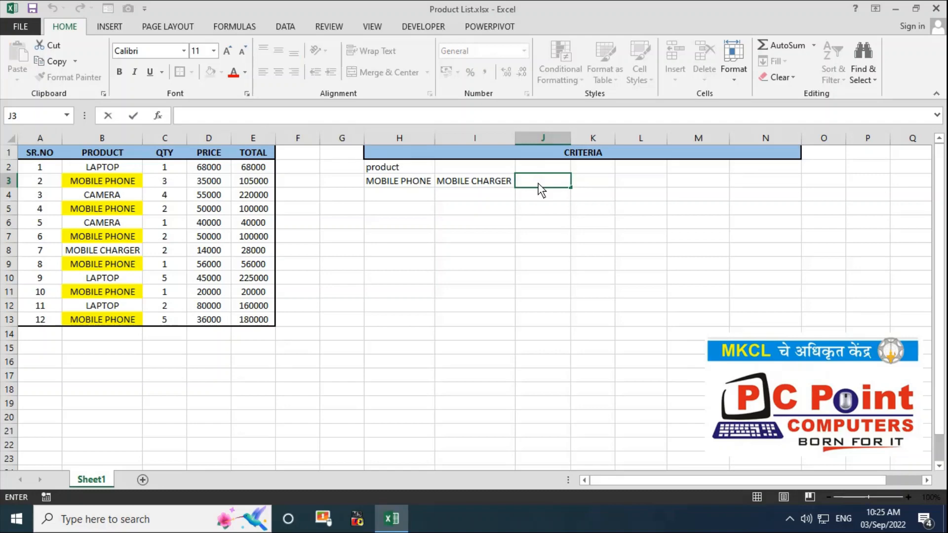
pyautogui.press('F2')
pyautogui.write('PRODUCT PRICE')
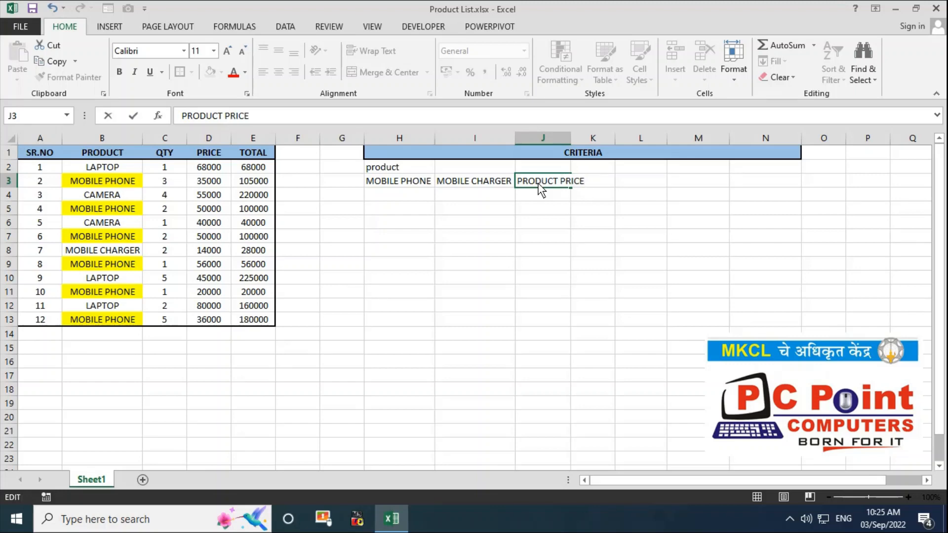
pyautogui.press('BackSpace')
pyautogui.press('BackSpace')
pyautogui.press('BackSpace')
pyautogui.press('BackSpace')
pyautogui.press('BackSpace')
pyautogui.press('BackSpace')
pyautogui.press('BackSpace')
pyautogui.press('BackSpace')
pyautogui.press('BackSpace')
pyautogui.press('BackSpace')
pyautogui.press('BackSpace')
pyautogui.press('BackSpace')
pyautogui.press('BackSpace')
pyautogui.press('BackSpace')
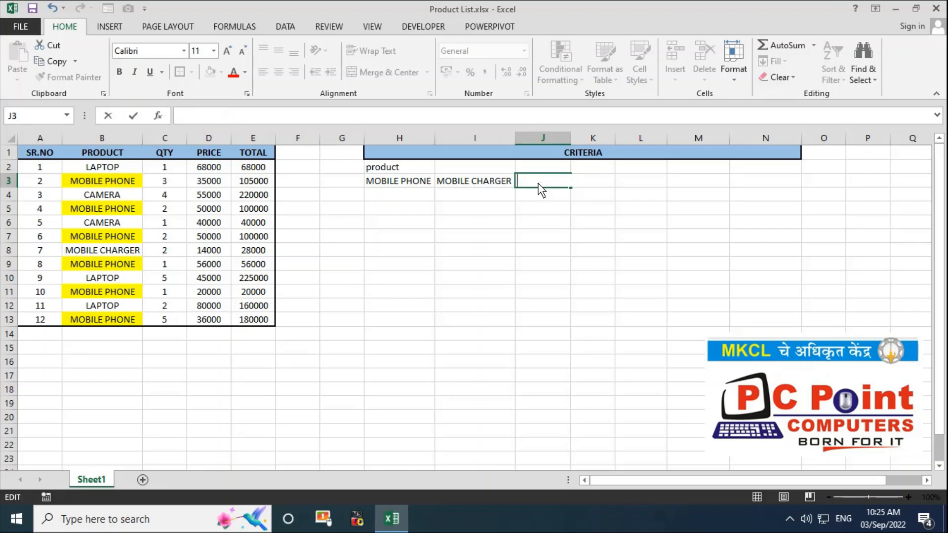
pyautogui.write('PR')
pyautogui.press('BackSpace')
pyautogui.press('BackSpace')
# Enter the criterion GREATER THAN 50000 in J3 and autofit the width of column J
pyautogui.write('GREATER THAN')
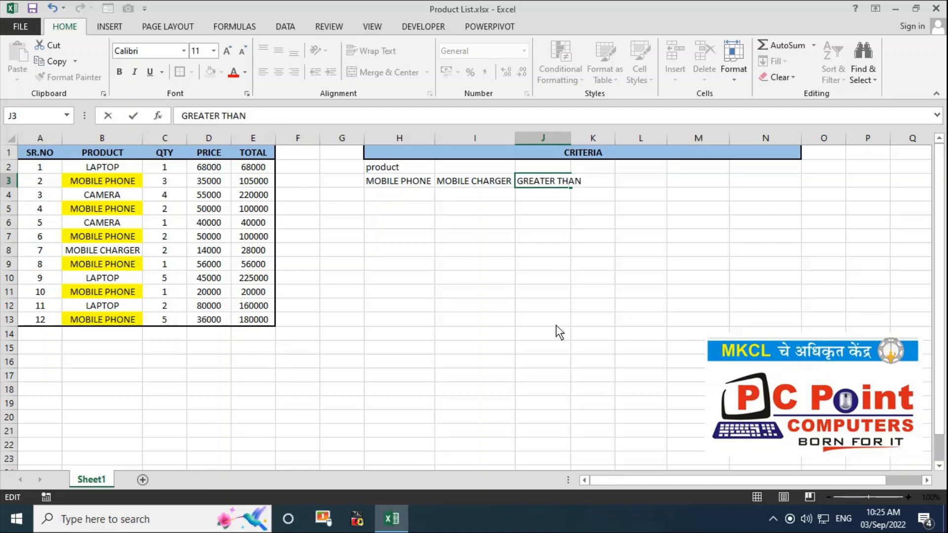
pyautogui.write(' 50000')
pyautogui.click(568, 141)
pyautogui.doubleClick(570, 141)
pyautogui.click(559, 205)
pyautogui.click(575, 186)
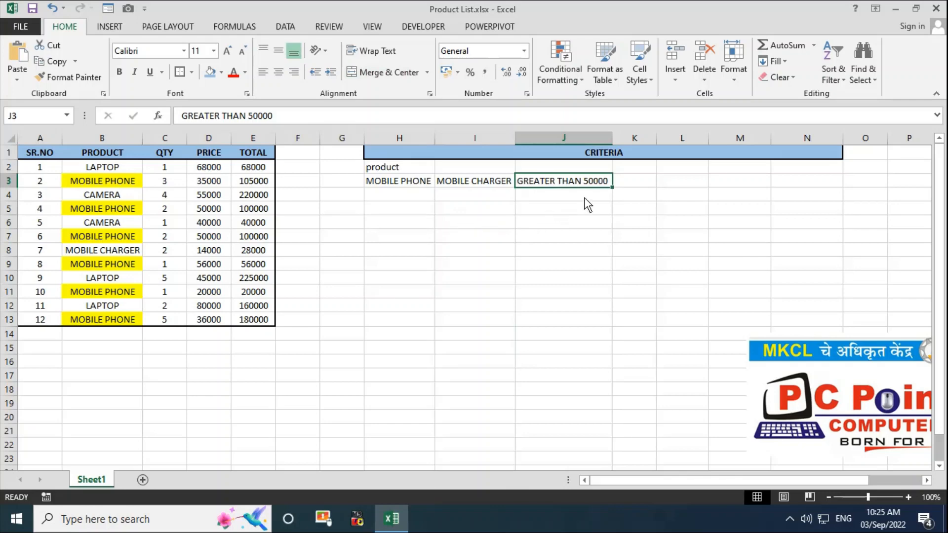
# Start a new formula-based conditional formatting rule for the product table's data rows, A2:E13
pyautogui.click(43, 170)
pyautogui.hotkey('ctrl', 'shift', 'Right')
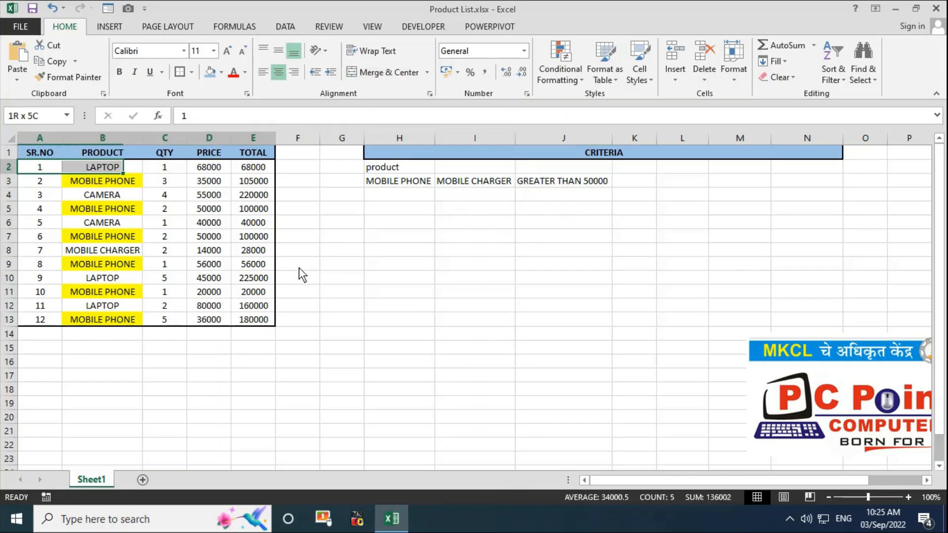
pyautogui.hotkey('ctrl', 'shift', 'Down')
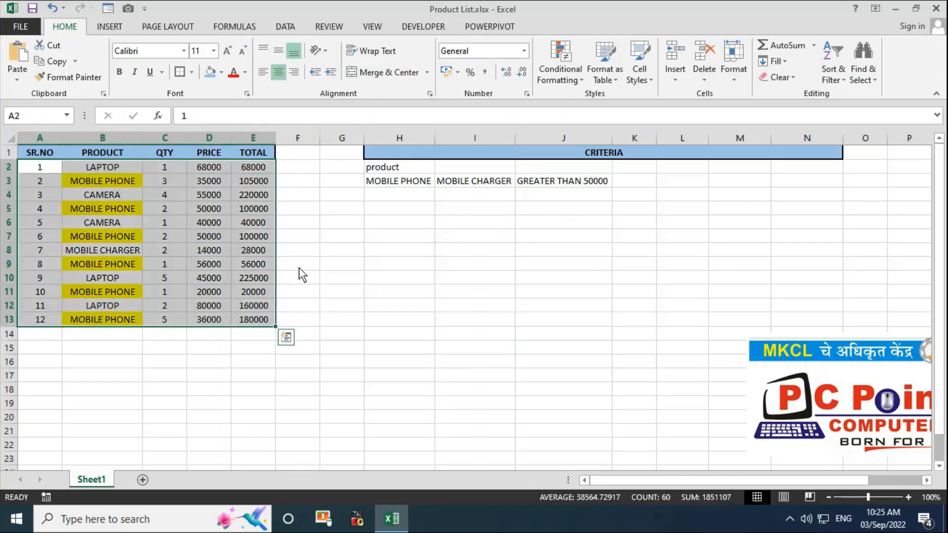
pyautogui.click(557, 79)
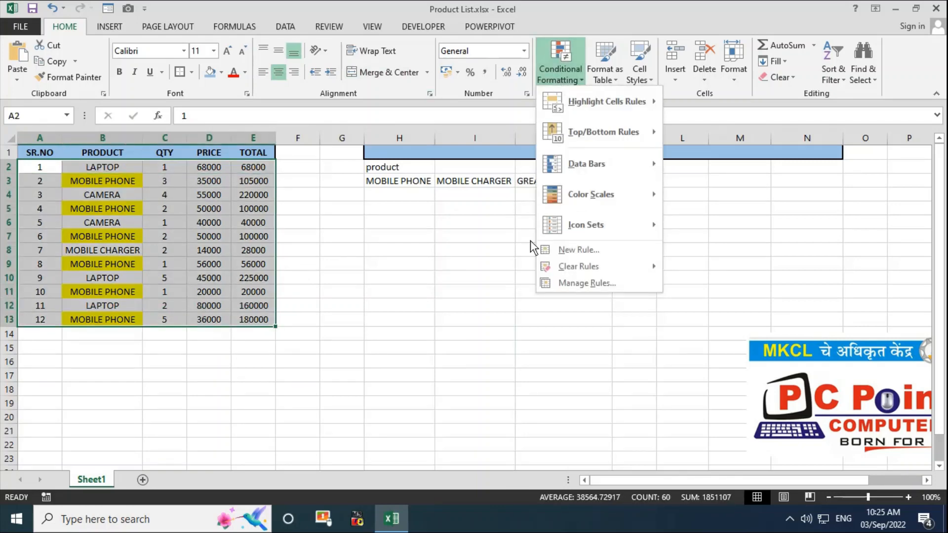
pyautogui.click(558, 249)
pyautogui.click(435, 303)
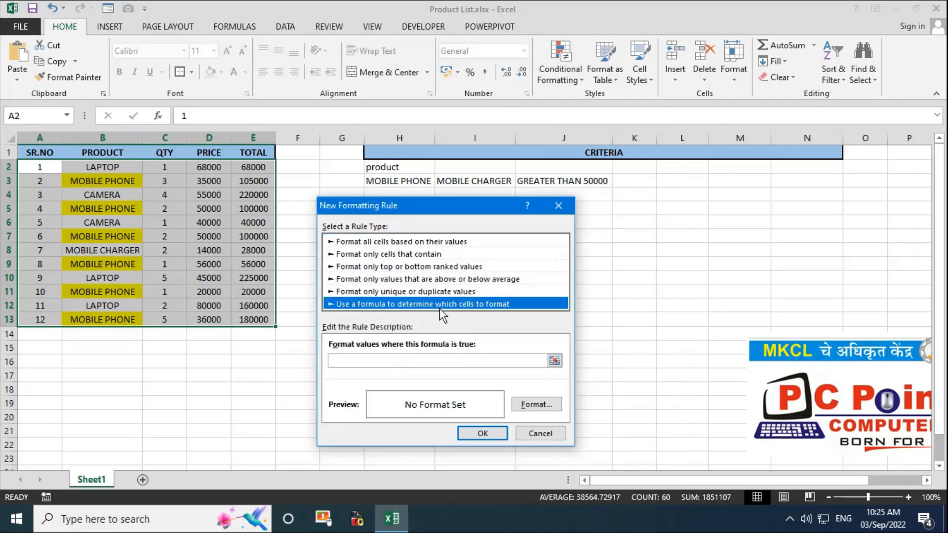
# Set the rule's formula to =$D2>50000, with only the column of the price reference locked
pyautogui.moveTo(485, 210); pyautogui.dragTo(534, 231)
pyautogui.click(453, 380)
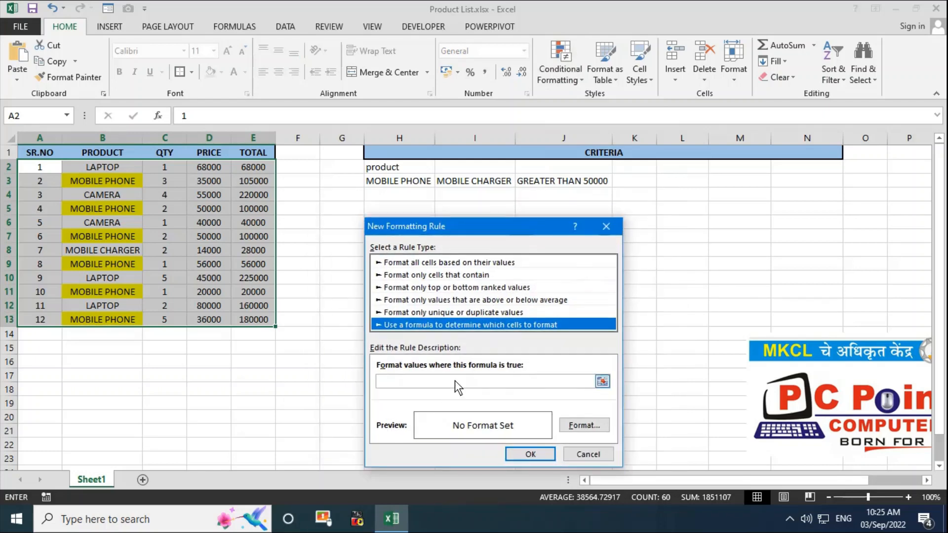
pyautogui.write('=')
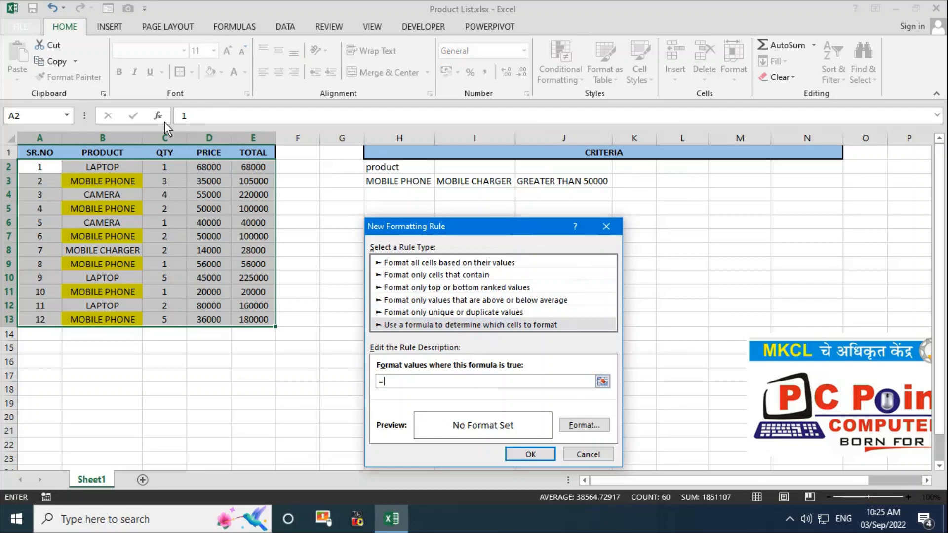
pyautogui.click(215, 170)
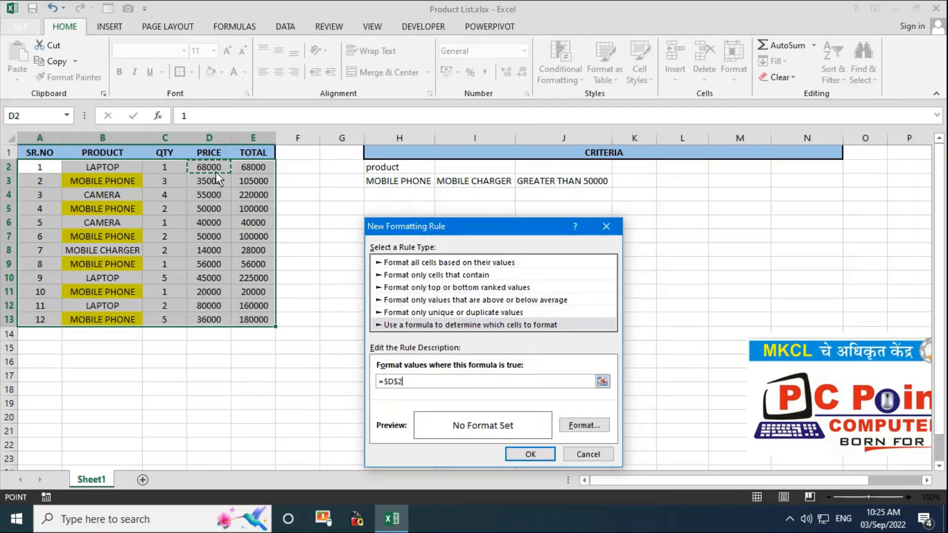
pyautogui.click(398, 381)
pyautogui.press('BackSpace')
pyautogui.click(408, 377)
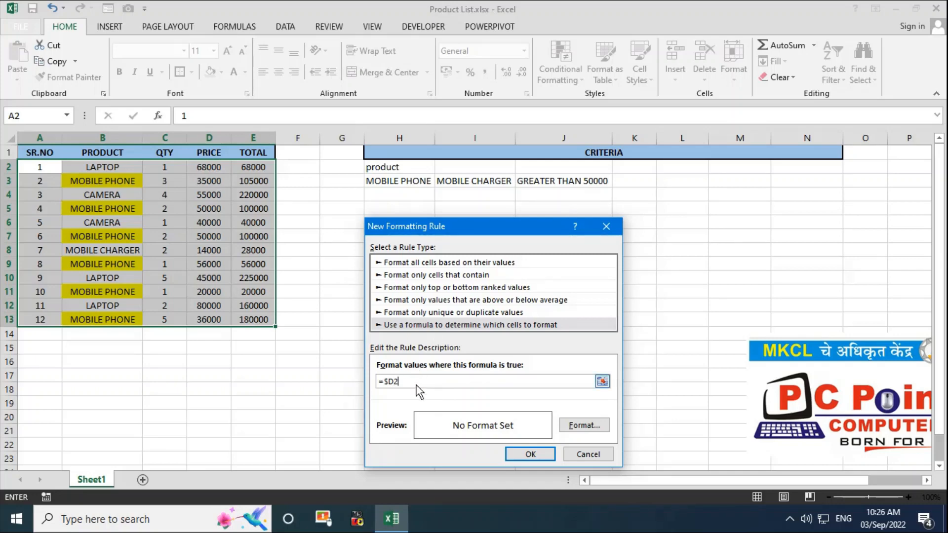
pyautogui.write('>50000')
# Give the price rule a light orange background fill and apply it to the table rows
pyautogui.click(587, 425)
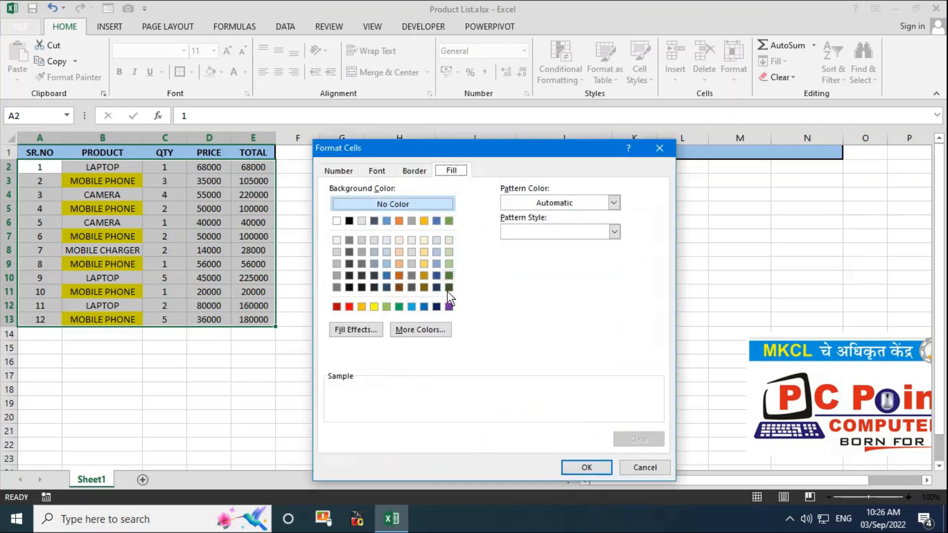
pyautogui.click(399, 264)
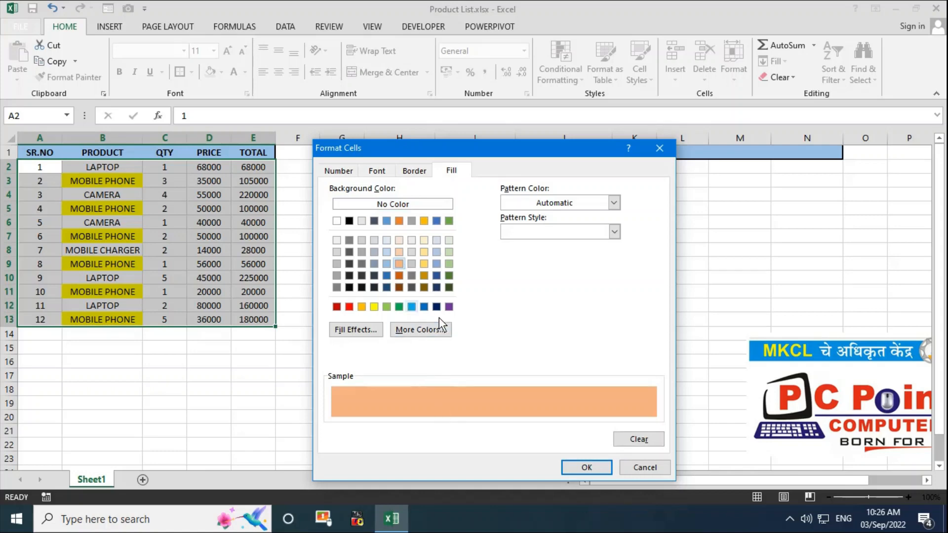
pyautogui.click(582, 466)
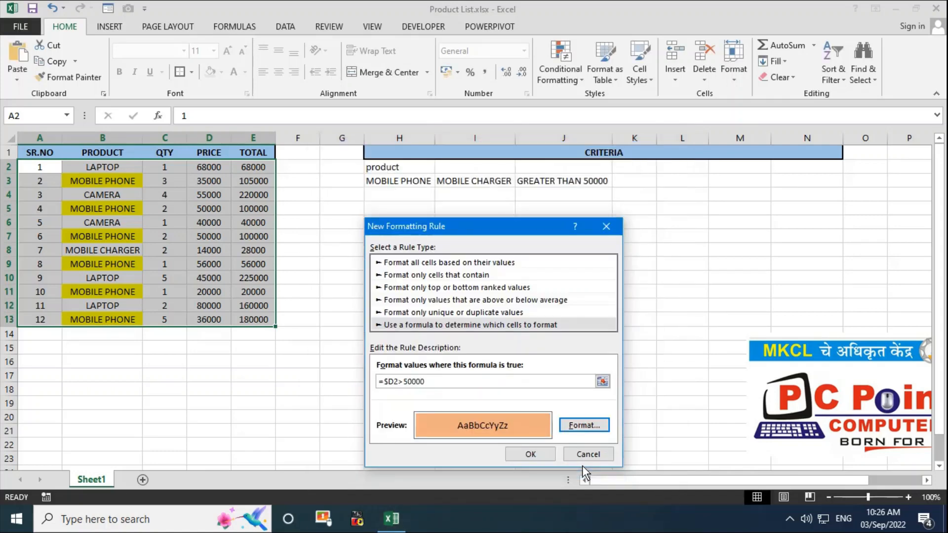
pyautogui.click(545, 457)
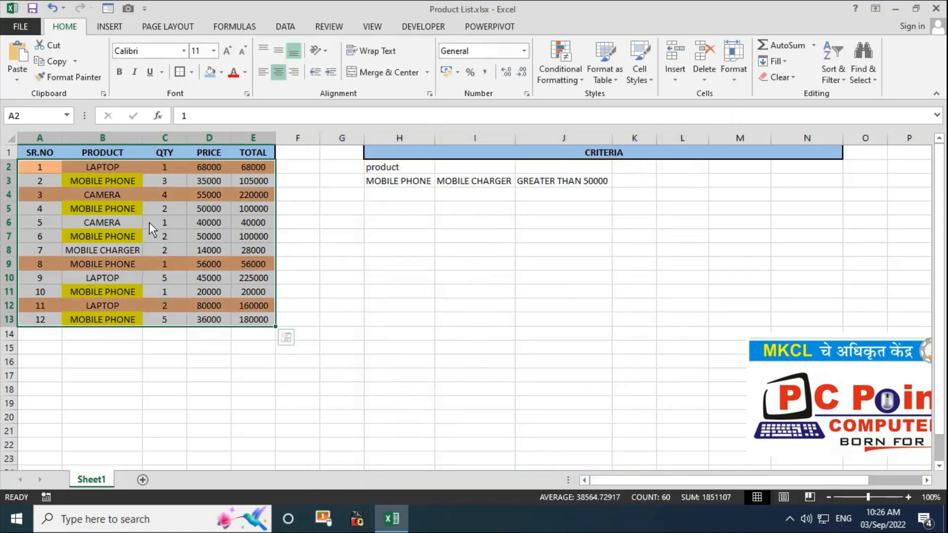
pyautogui.click(159, 206)
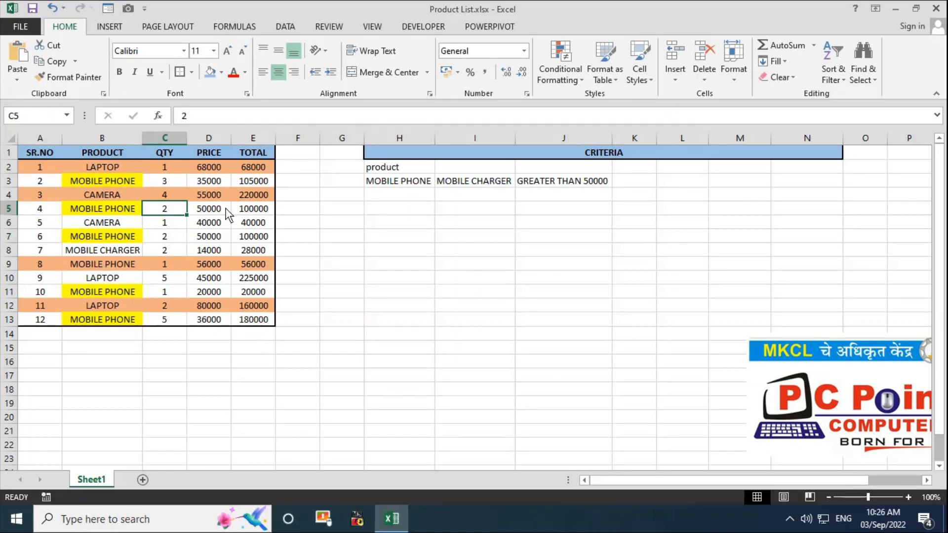
# Enter a second price criterion, LESS THAN 40000, in J4
pyautogui.click(569, 185)
pyautogui.click(561, 192)
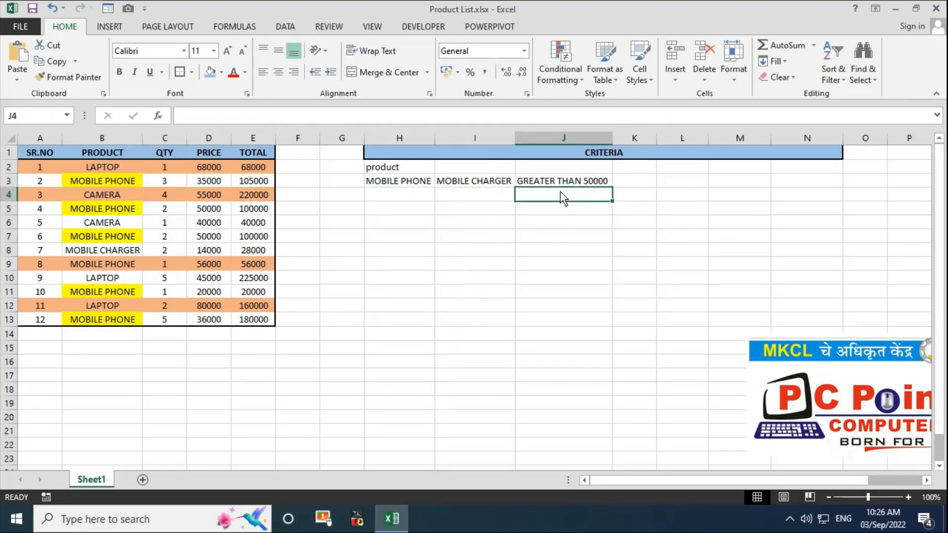
pyautogui.write('LESS')
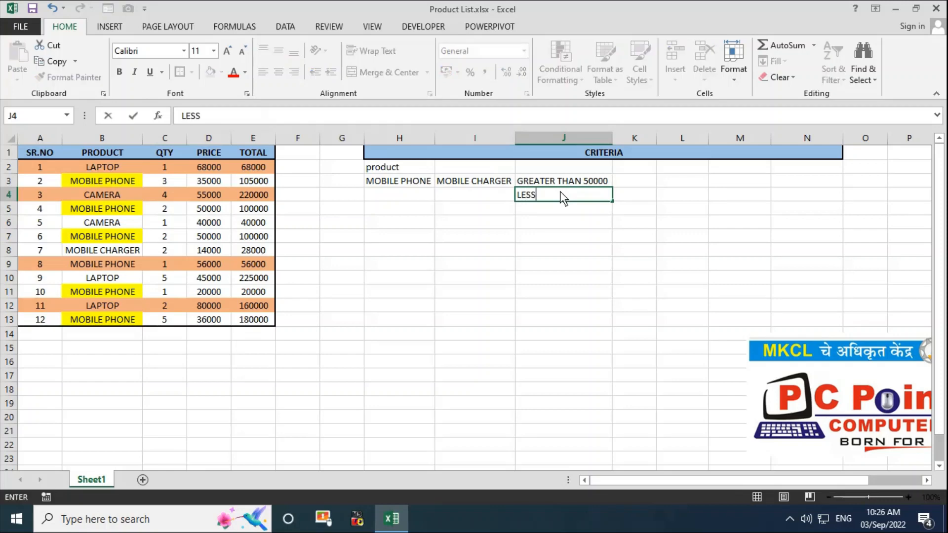
pyautogui.write(' B')
pyautogui.press('BackSpace')
pyautogui.write('THAN 40000')
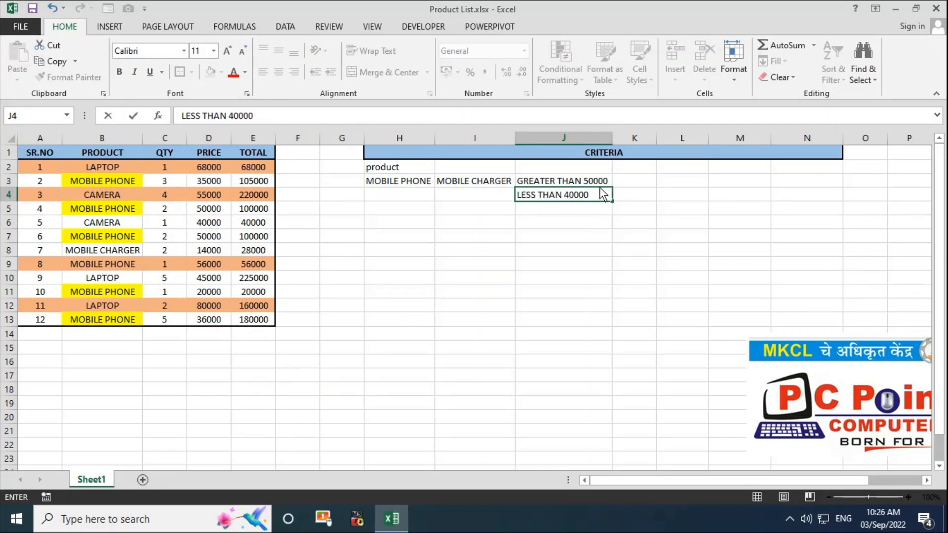
pyautogui.click(603, 210)
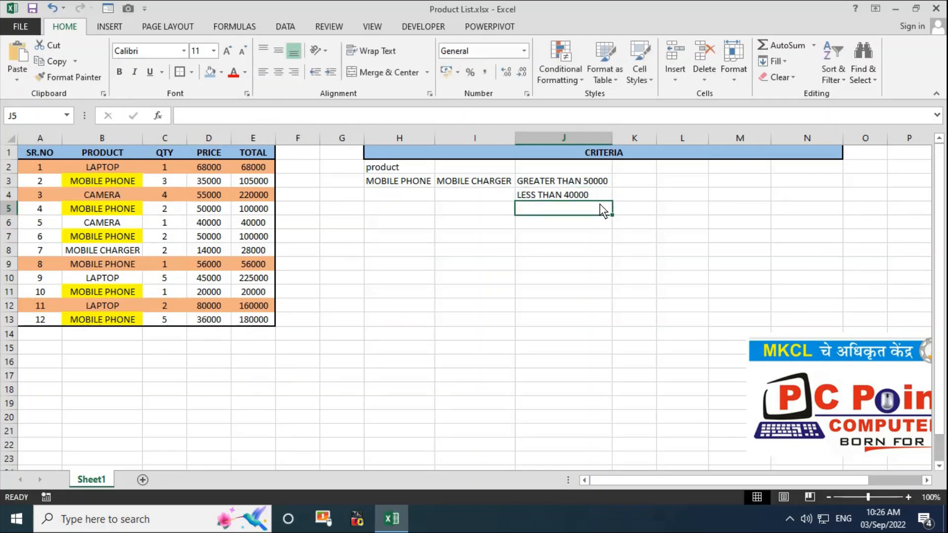
# List the conditional formatting rules of the whole worksheet and open the =$D2>50000 rule for editing
pyautogui.click(565, 77)
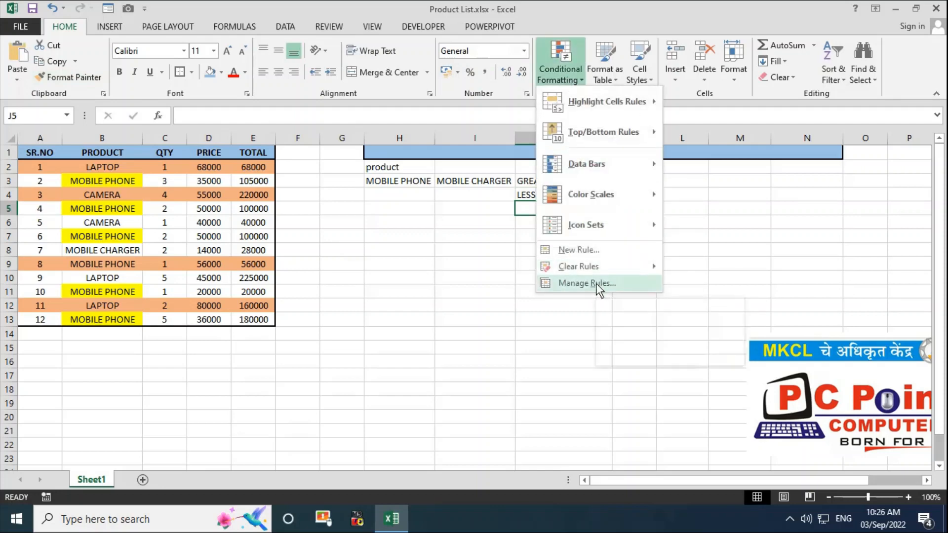
pyautogui.click(596, 283)
pyautogui.click(422, 271)
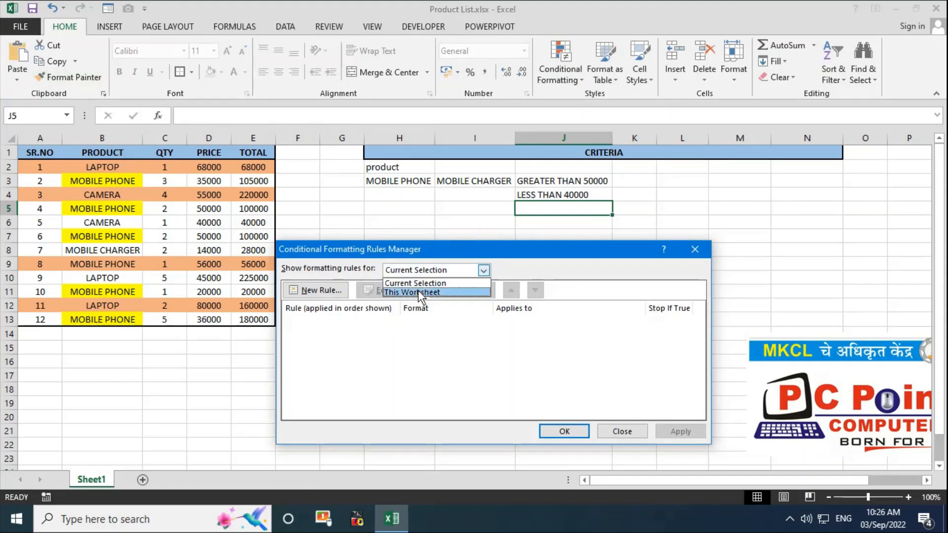
pyautogui.click(418, 290)
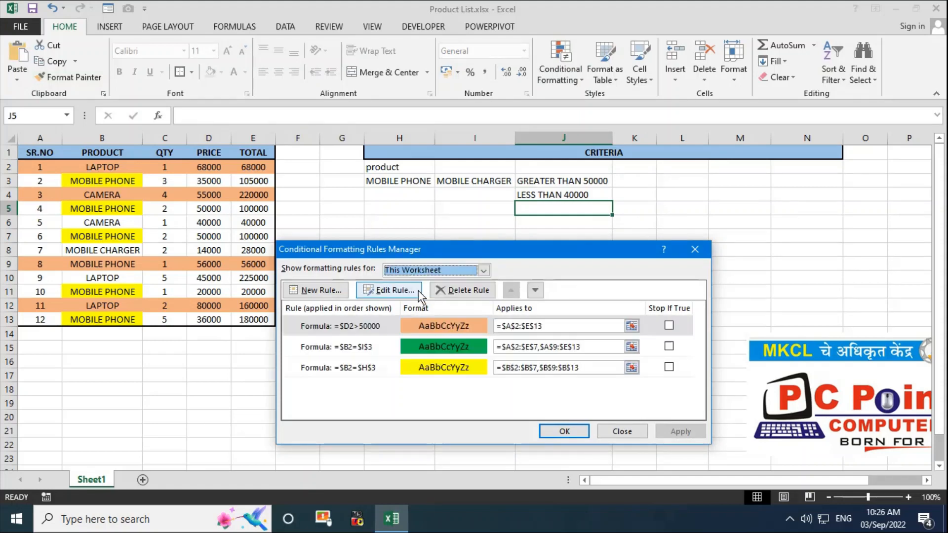
pyautogui.click(366, 327)
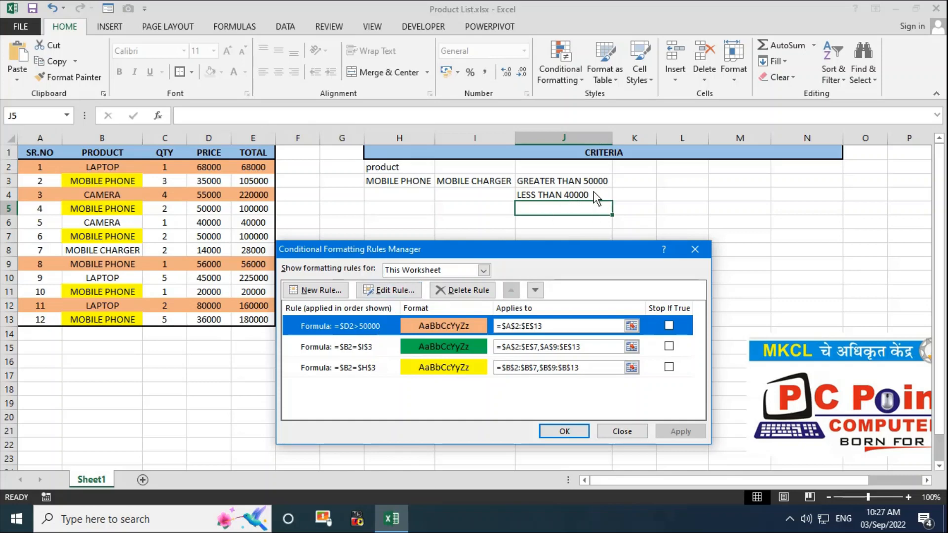
pyautogui.click(396, 288)
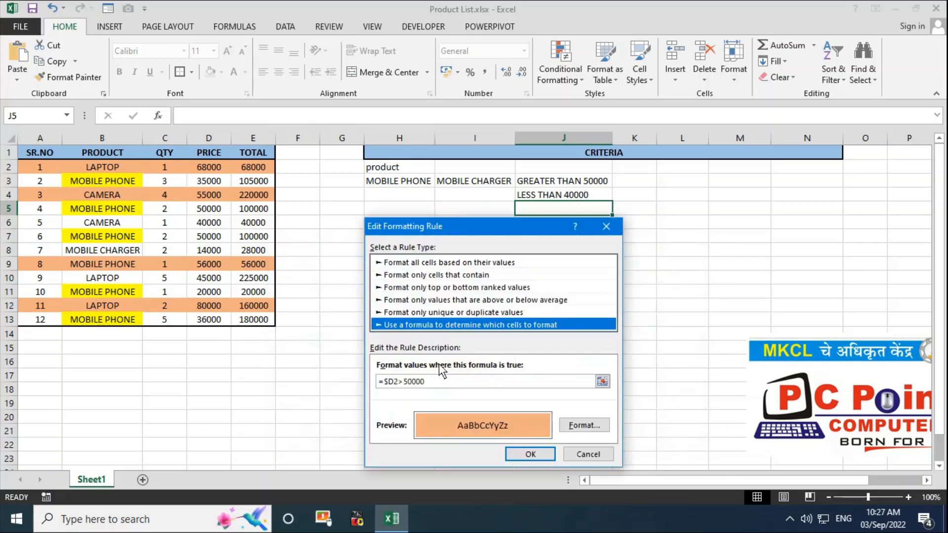
# Set the price rule's formula to =$D2<40000 and apply the edited rule to the table
pyautogui.click(445, 383)
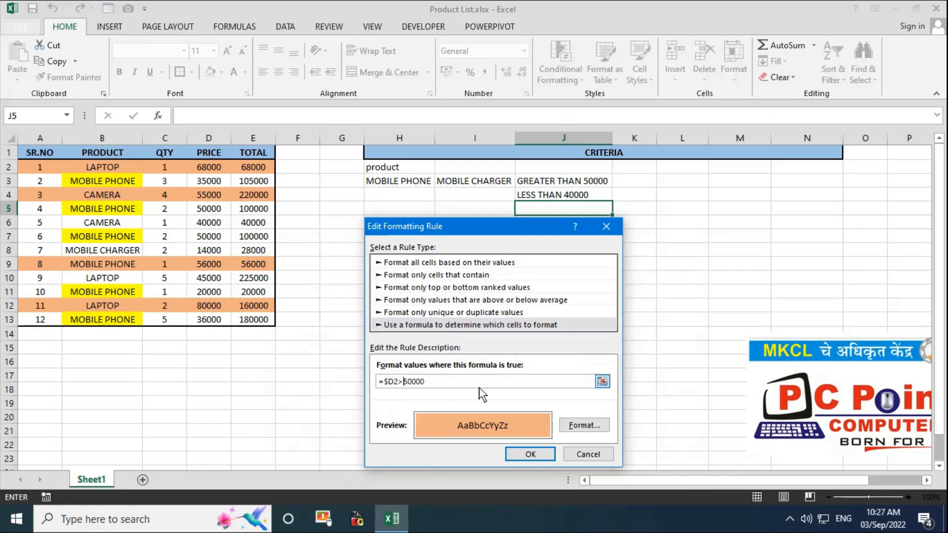
pyautogui.press('BackSpace')
pyautogui.write('<')
pyautogui.press('BackSpace')
pyautogui.write('4')
pyautogui.click(530, 454)
pyautogui.click(576, 433)
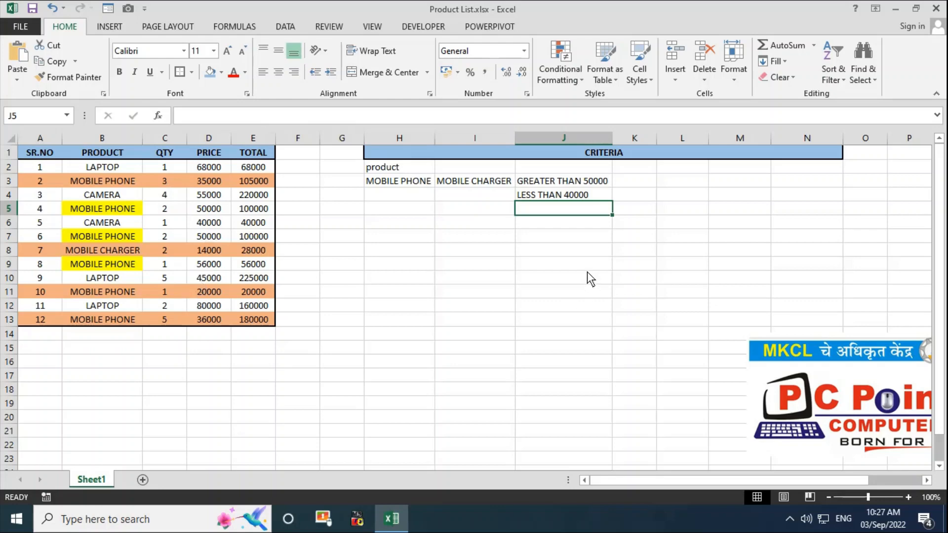
# Enter the criterion PRODUCT PRICE BETWEEN 35000 TO 50000 in K3
pyautogui.click(627, 184)
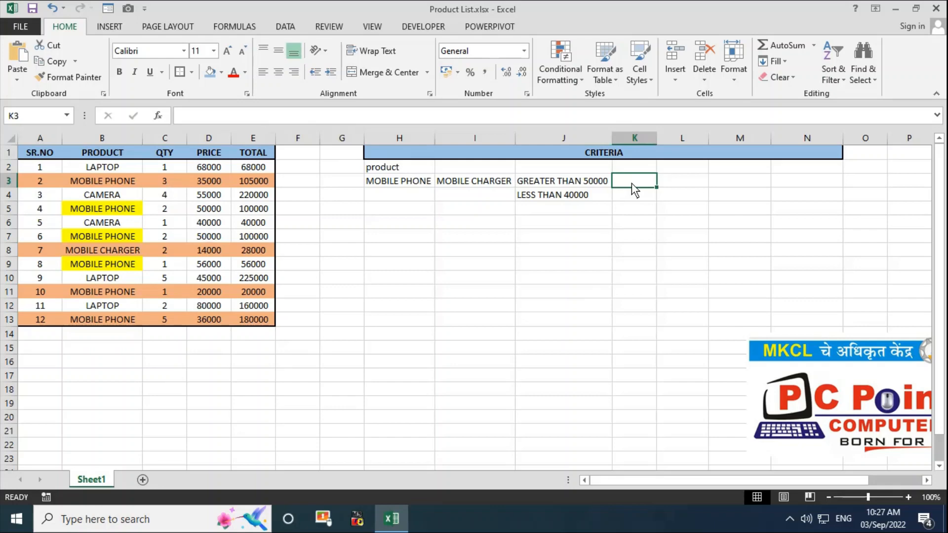
pyautogui.doubleClick(632, 182)
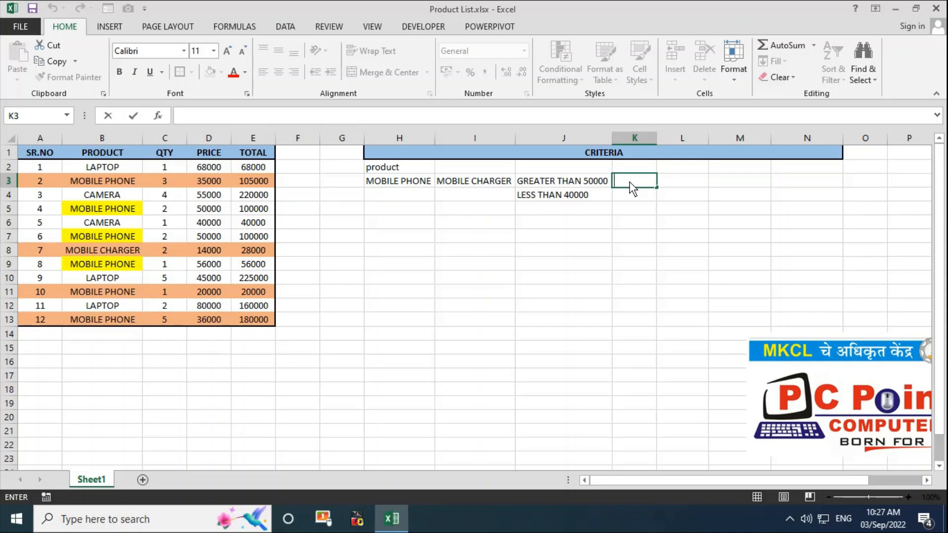
pyautogui.write('PRODUCT  PRICE')
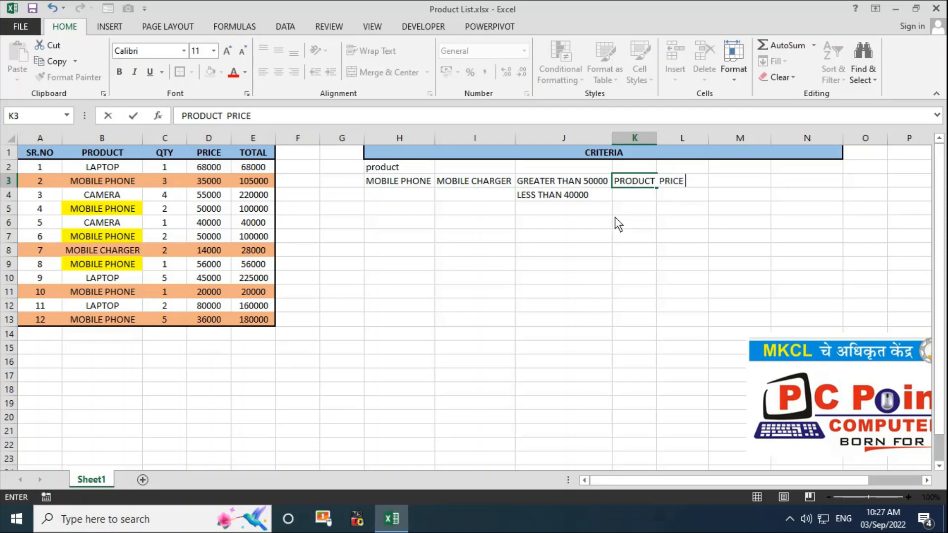
pyautogui.write(' BETWEEN')
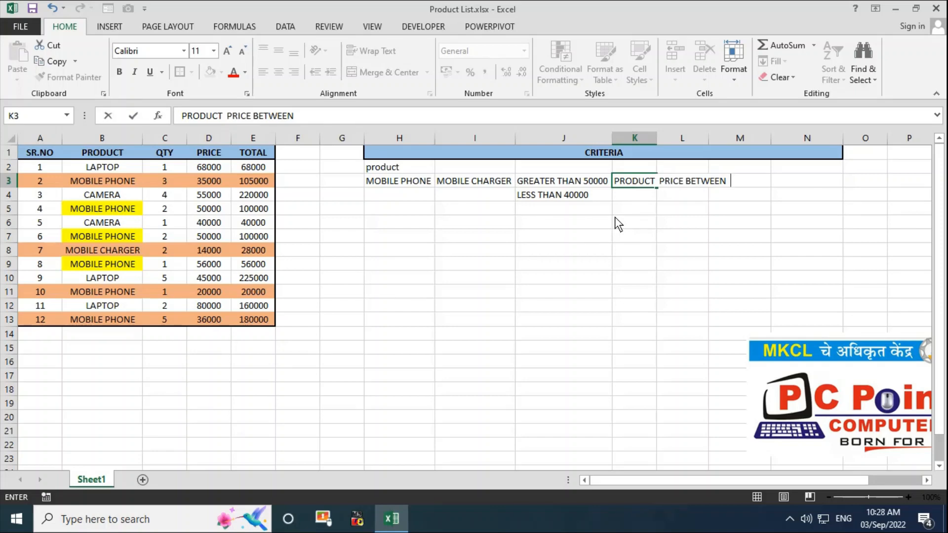
pyautogui.write('35000 TO')
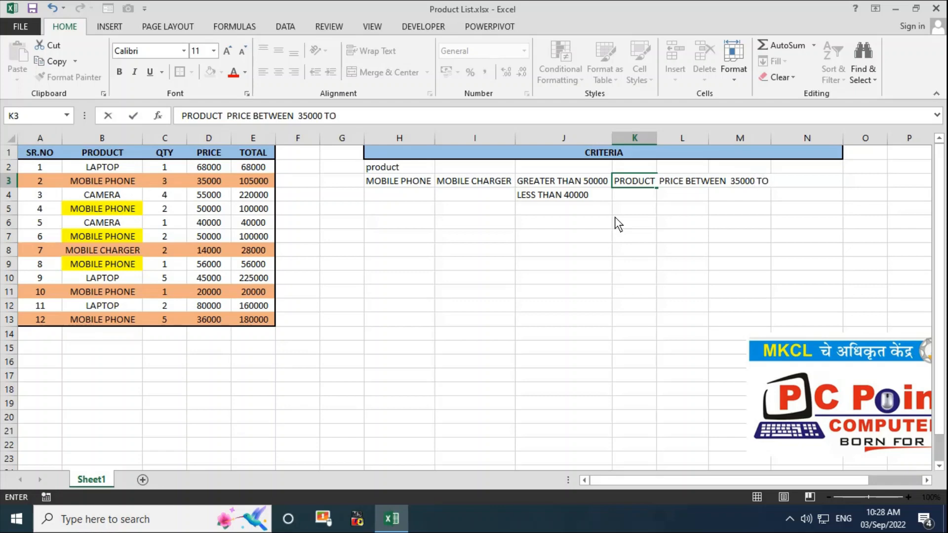
pyautogui.write(' 50000')
pyautogui.press('Return')
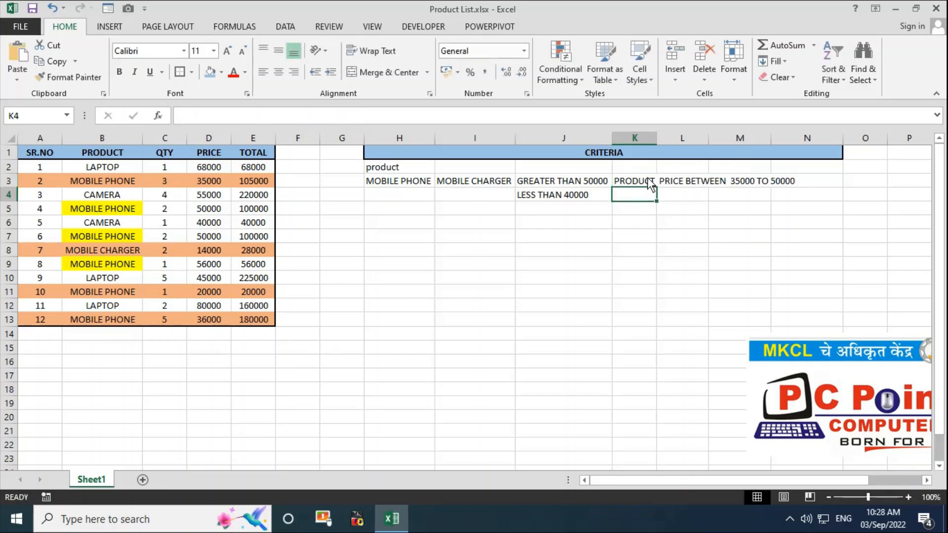
# Merge and center the price-range criterion across K3:N3
pyautogui.moveTo(635, 183); pyautogui.dragTo(785, 182)
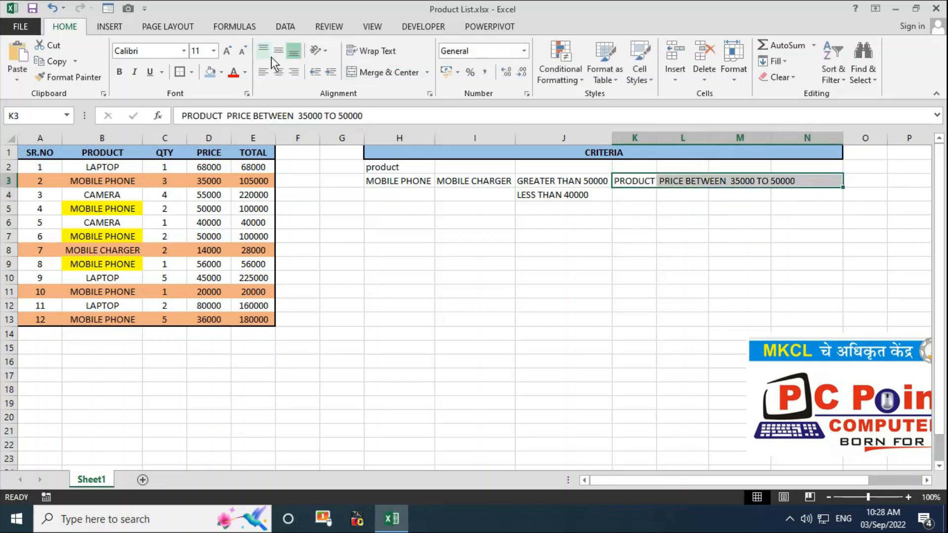
pyautogui.click(372, 71)
pyautogui.click(645, 220)
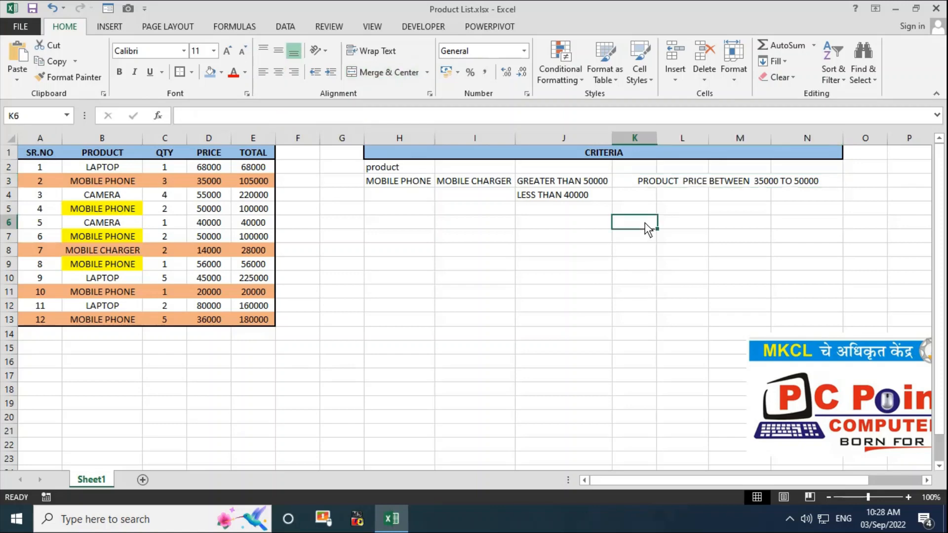
pyautogui.click(663, 181)
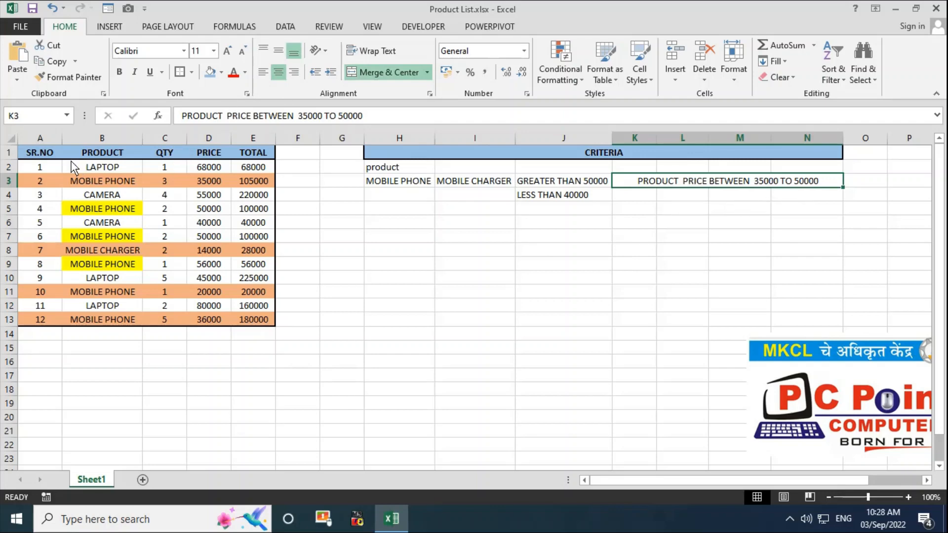
# Start a new formula-based conditional formatting rule for the product table's data rows, A2:E13
pyautogui.click(46, 165)
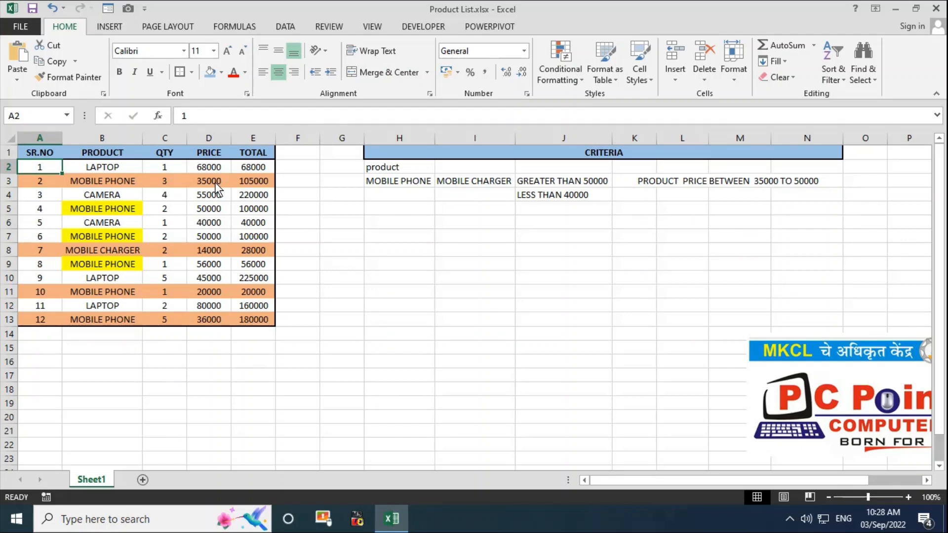
pyautogui.hotkey('ctrl', 'shift', 'Right')
pyautogui.hotkey('ctrl', 'shift', 'Down')
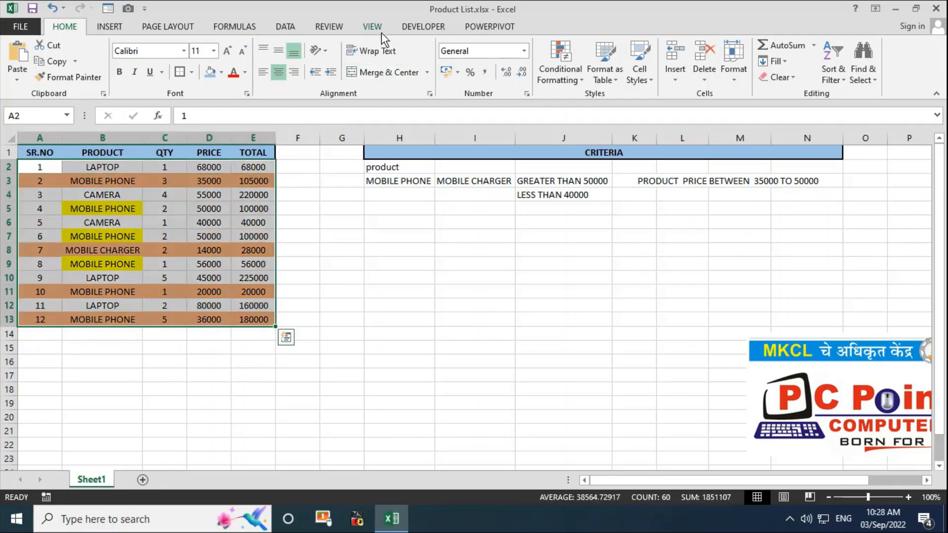
pyautogui.click(570, 67)
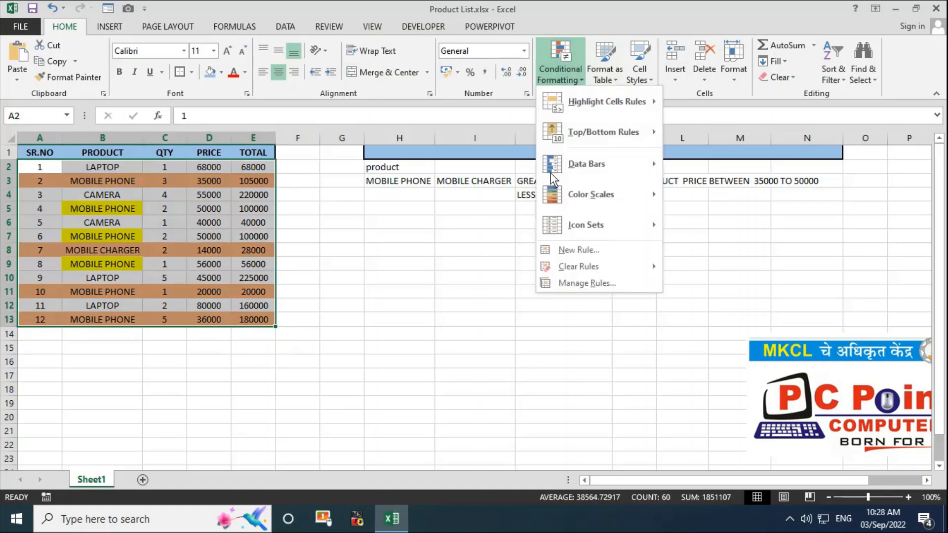
pyautogui.click(564, 245)
pyautogui.click(487, 309)
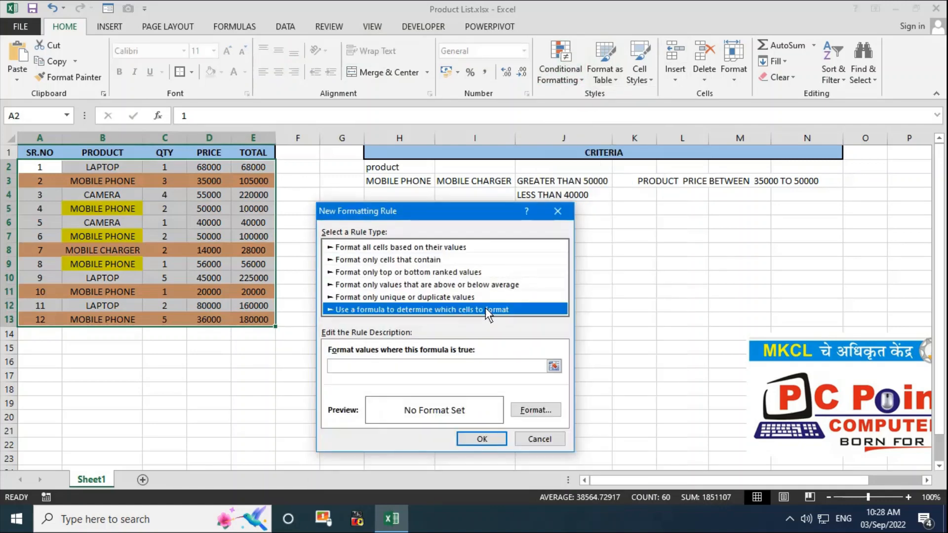
pyautogui.click(457, 364)
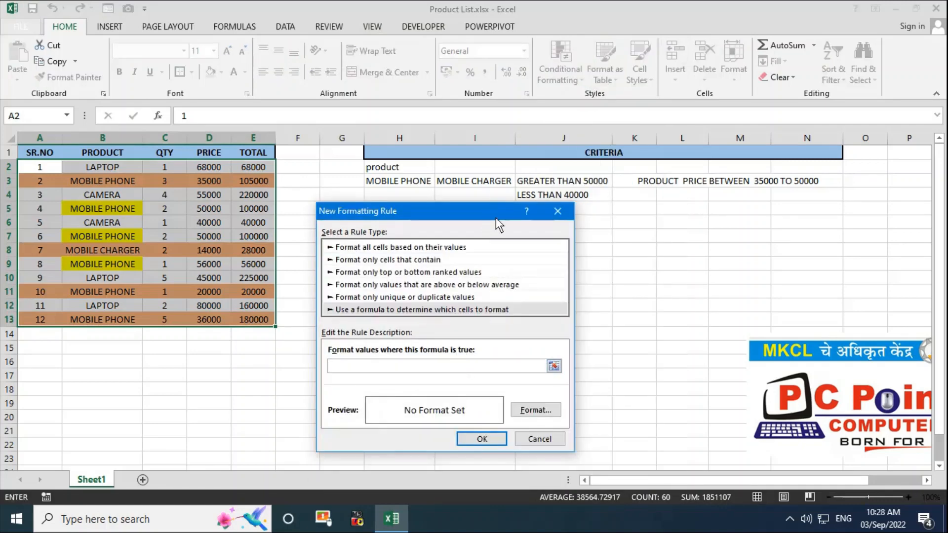
# Enter an AND formula for the rule that tests $D2>35000 and $D2<50000, keeping only the column absolute
pyautogui.moveTo(479, 211); pyautogui.dragTo(505, 225)
pyautogui.write('=')
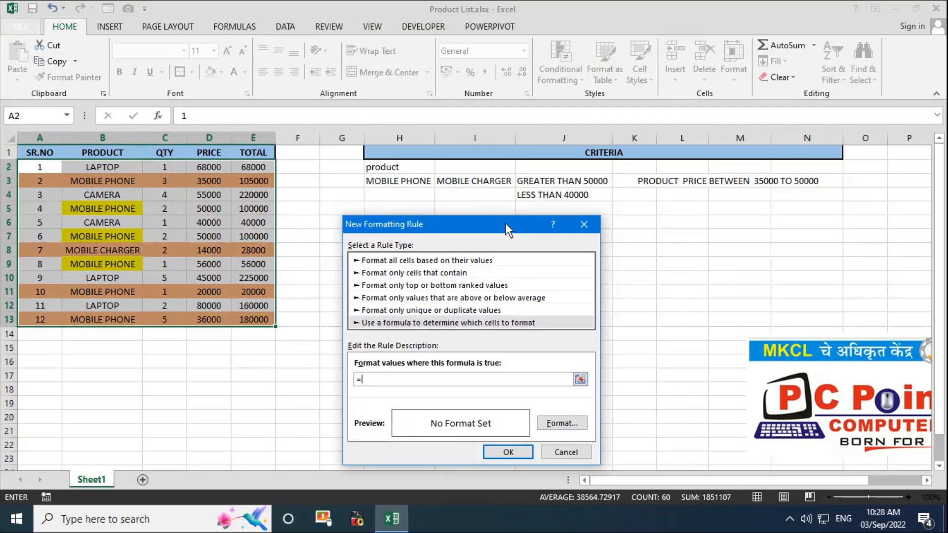
pyautogui.write('AND(')
pyautogui.click(210, 167)
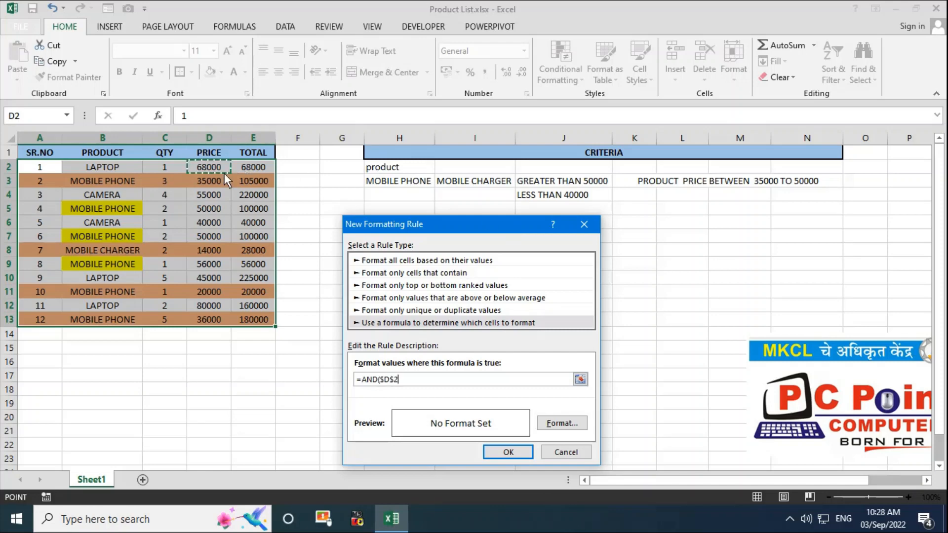
pyautogui.click(393, 378)
pyautogui.press('BackSpace')
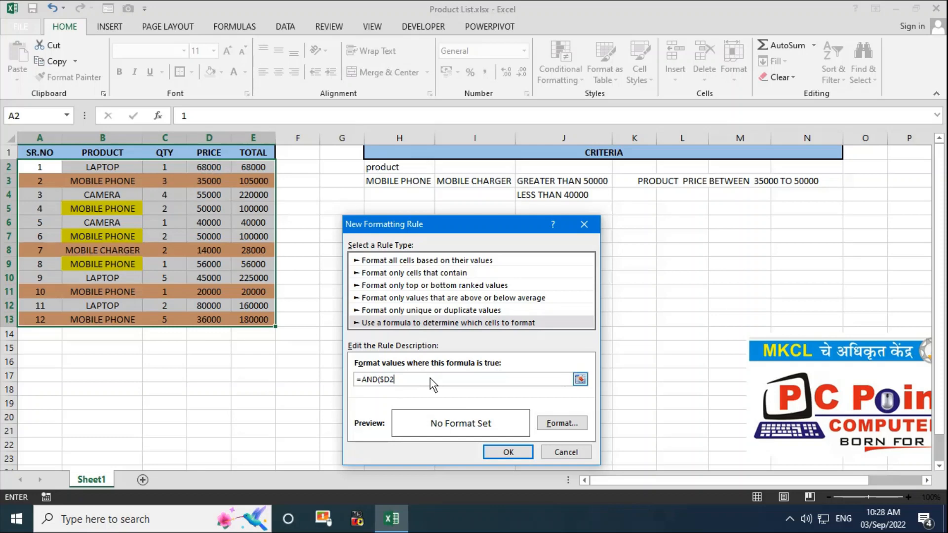
pyautogui.write('>35000,')
pyautogui.click(210, 164)
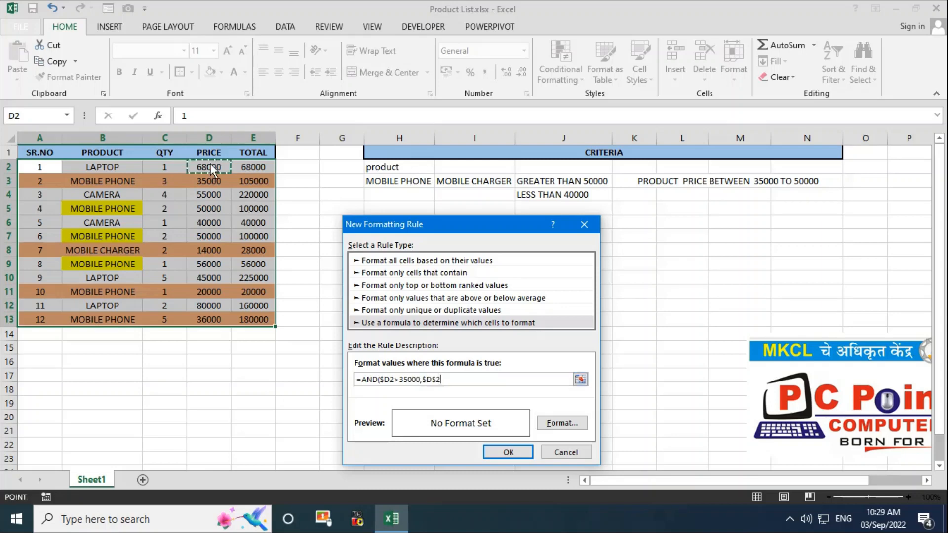
pyautogui.click(448, 380)
pyautogui.write('<50000')
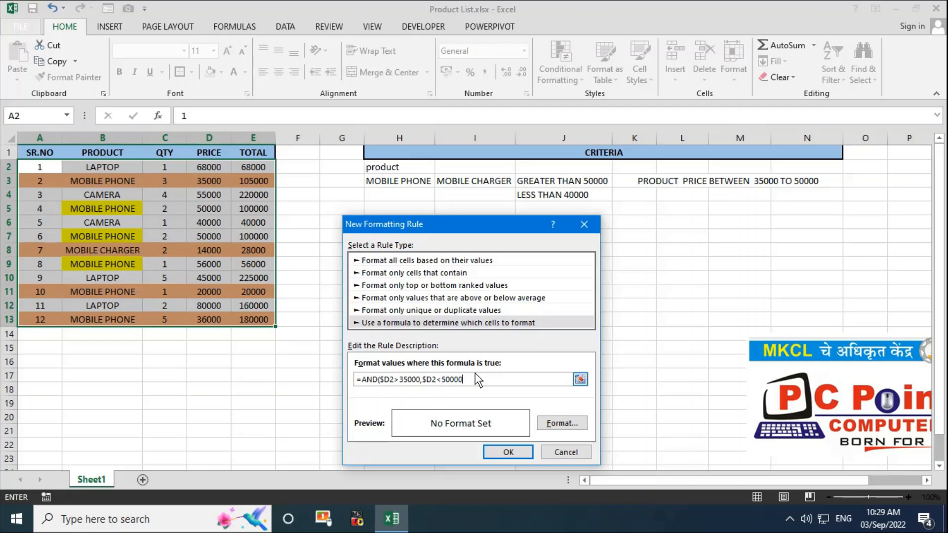
# Give the price-range rule a blue fill from the standard colors and apply it to the table
pyautogui.click(563, 426)
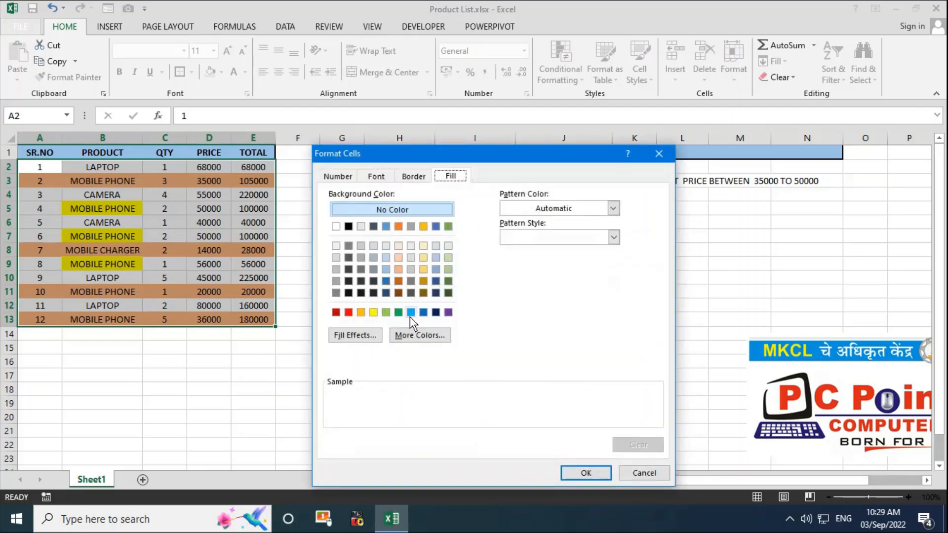
pyautogui.click(423, 312)
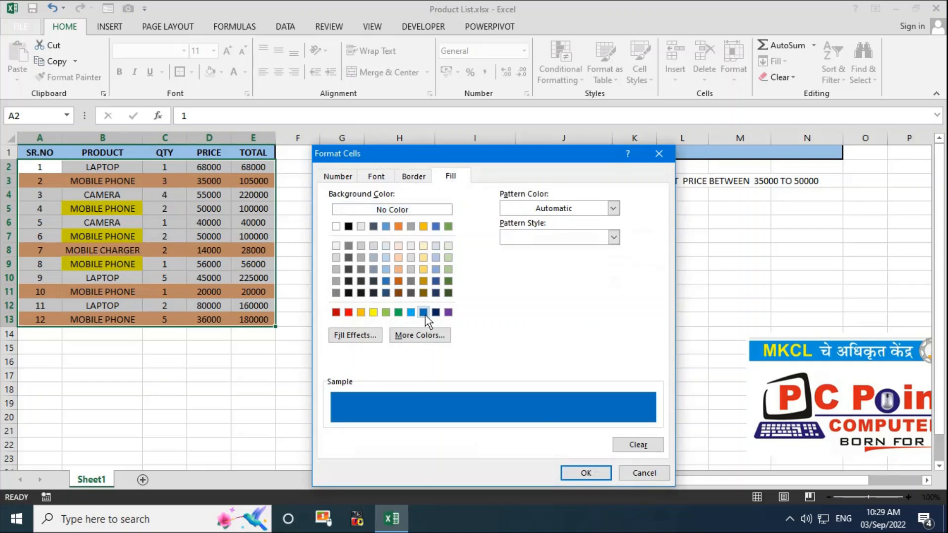
pyautogui.click(585, 473)
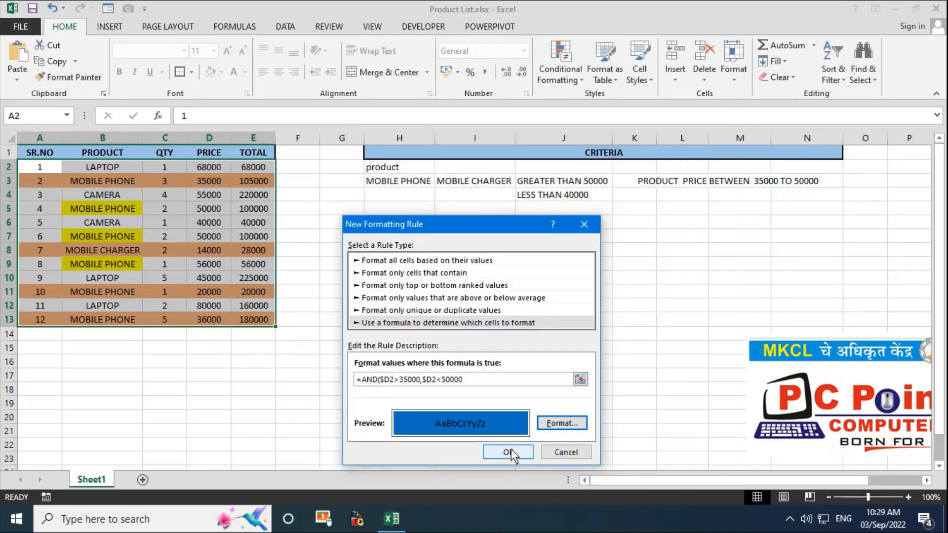
pyautogui.click(510, 451)
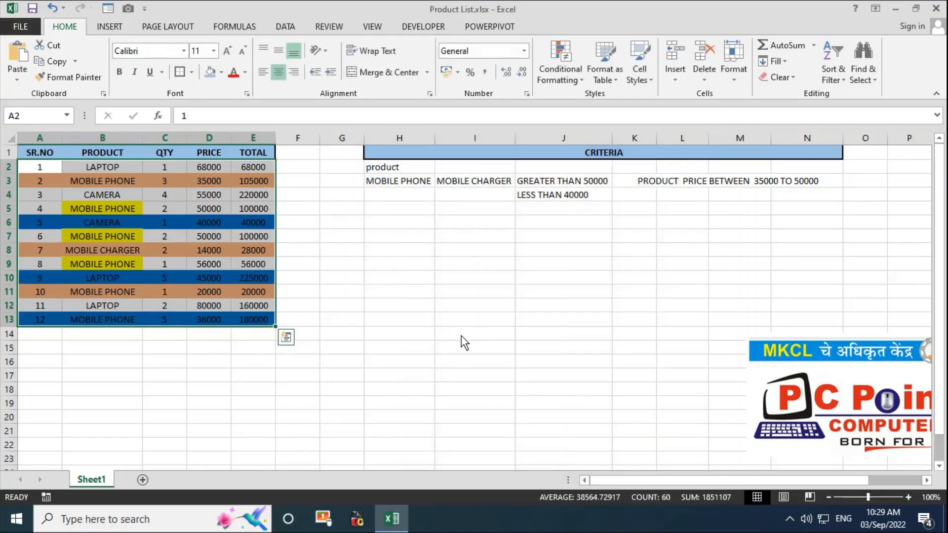
pyautogui.click(269, 261)
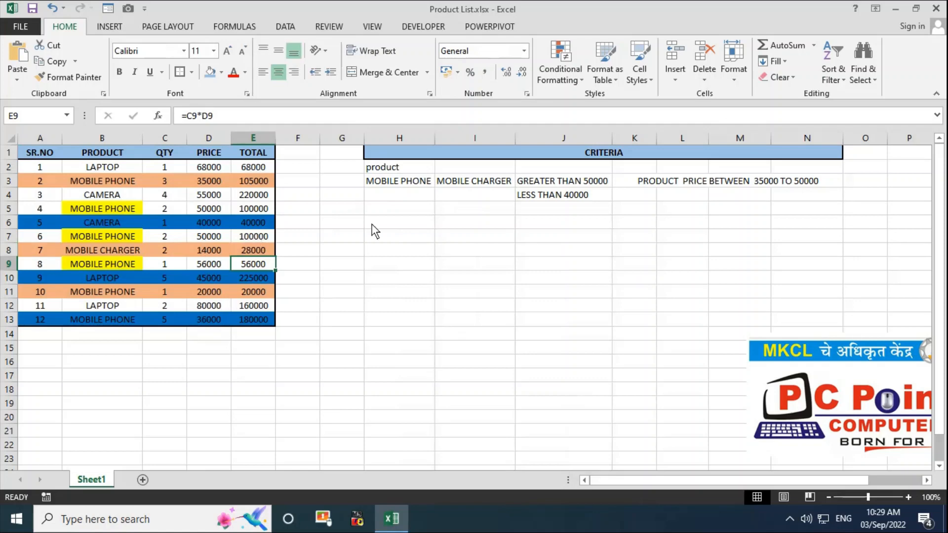
pyautogui.click(696, 184)
pyautogui.click(387, 72)
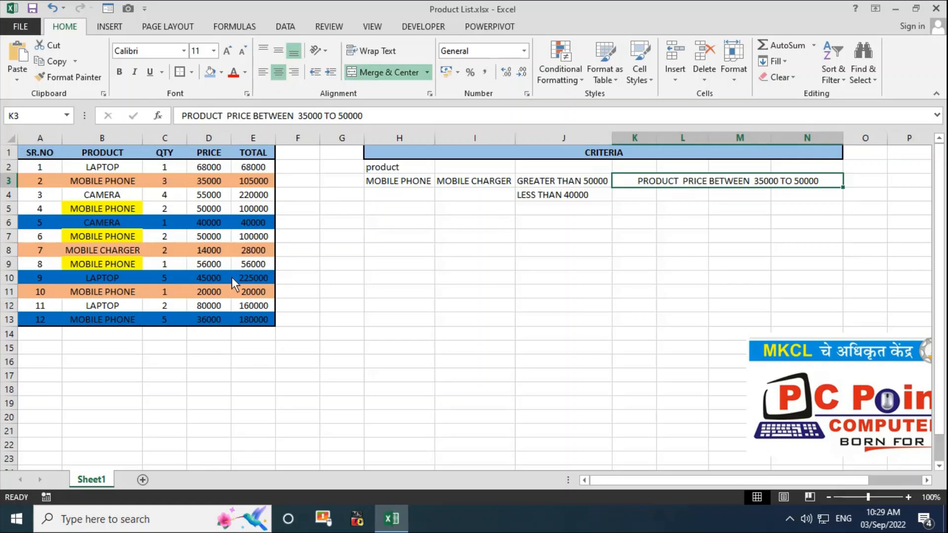
# Enter the criterion SPECIFIC PRODUCT PRICE>60000 in H6
pyautogui.click(413, 227)
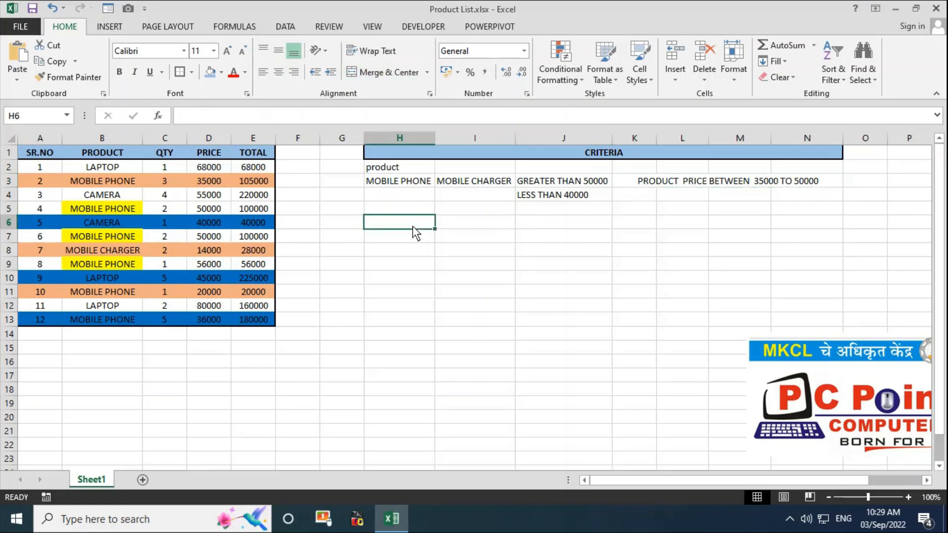
pyautogui.doubleClick(415, 226)
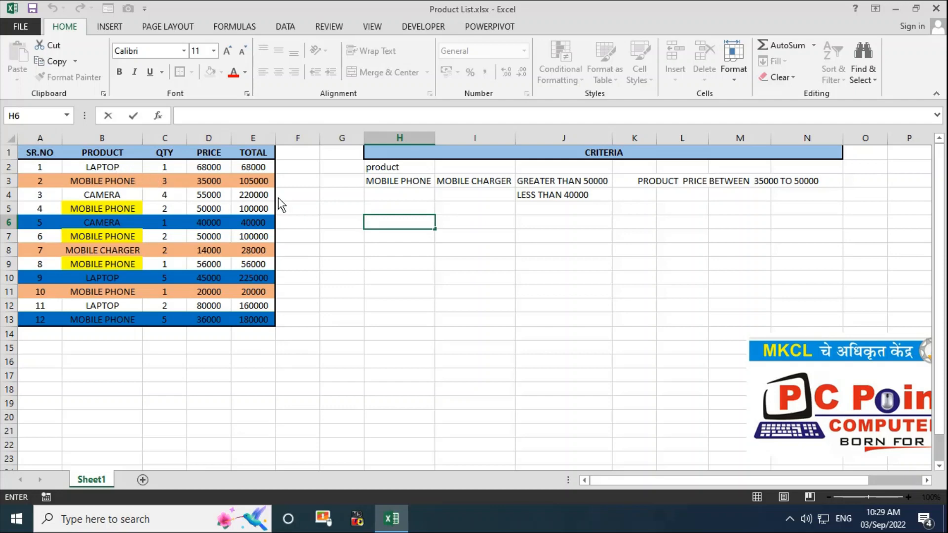
pyautogui.press('F2')
pyautogui.write('SPEICI')
pyautogui.press('BackSpace')
pyautogui.press('BackSpace')
pyautogui.press('BackSpace')
pyautogui.write('CIFIC')
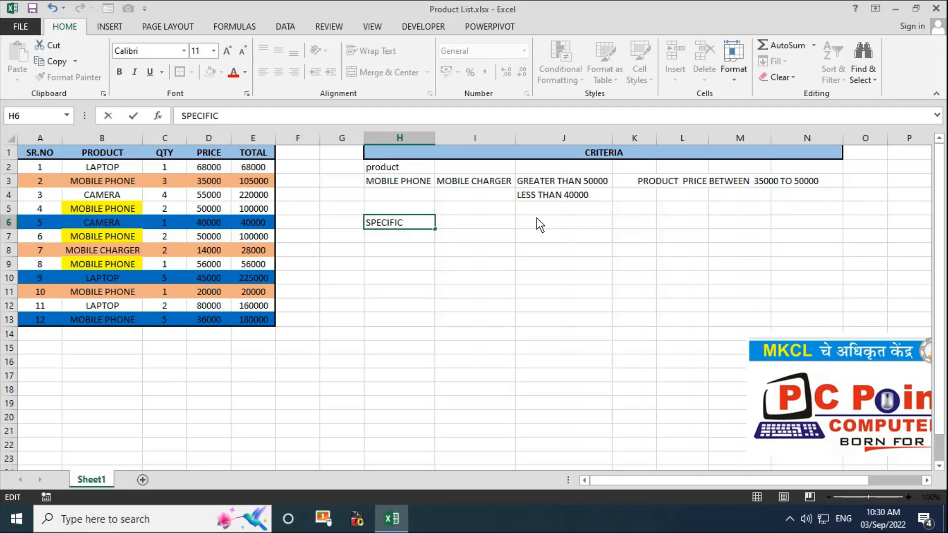
pyautogui.write(' PRODUCT ')
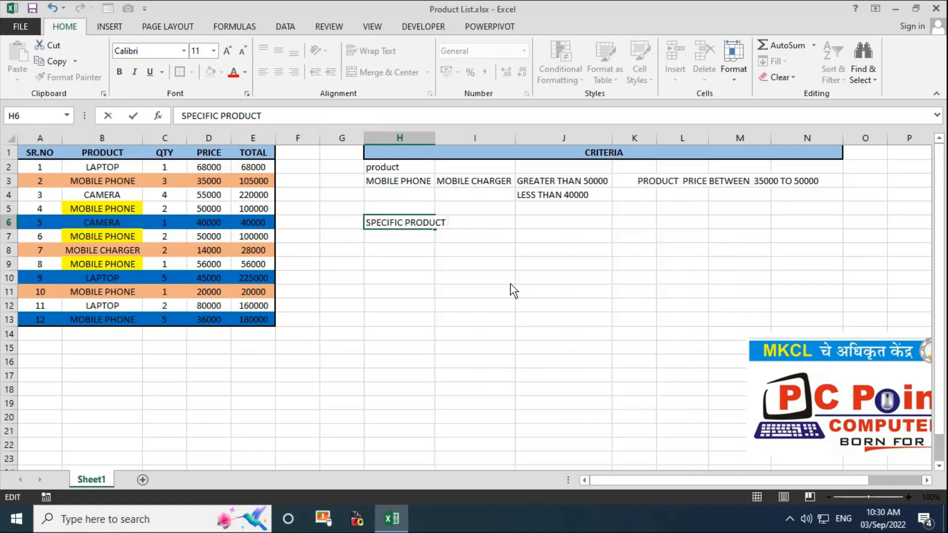
pyautogui.write('PRICE>60000')
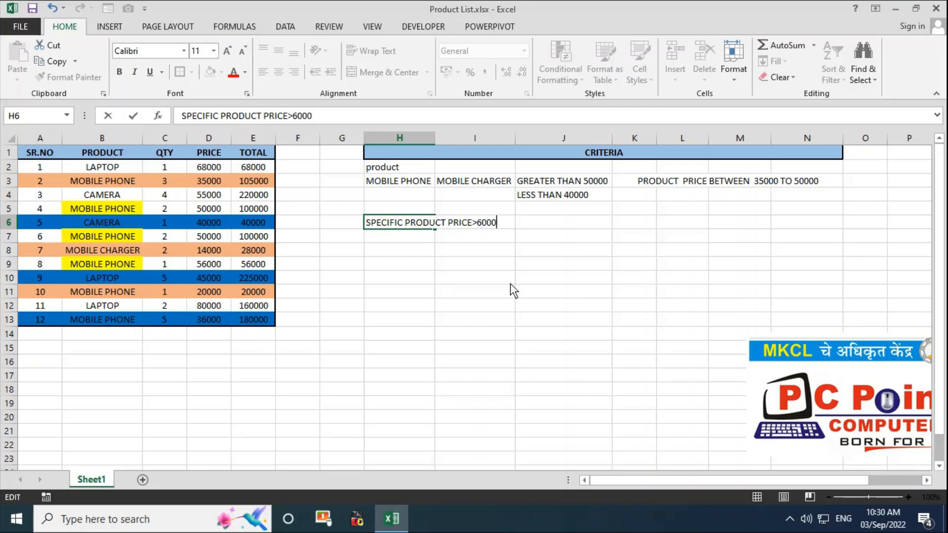
pyautogui.click(503, 251)
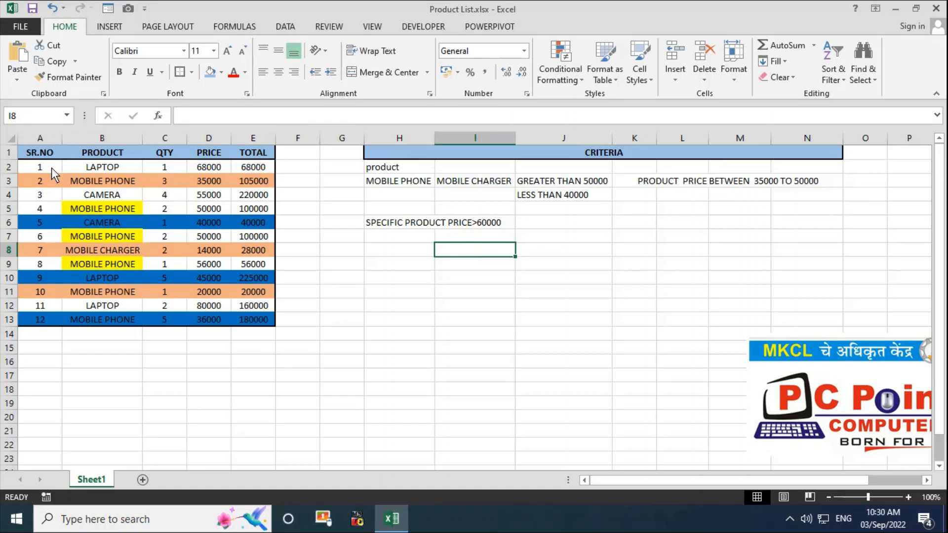
# Create another conditional formatting rule for A2:E13 that uses a formula to determine the cells
pyautogui.moveTo(51, 167); pyautogui.dragTo(271, 320)
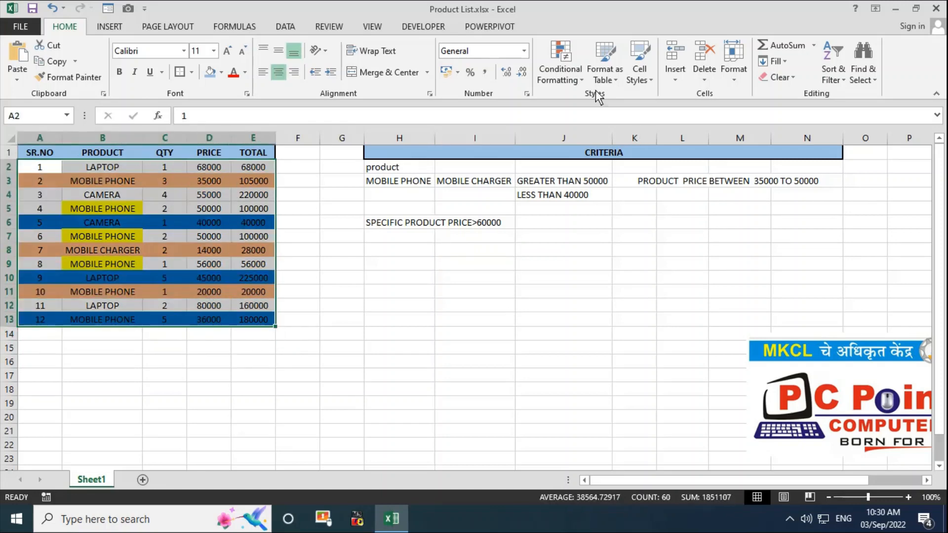
pyautogui.click(560, 74)
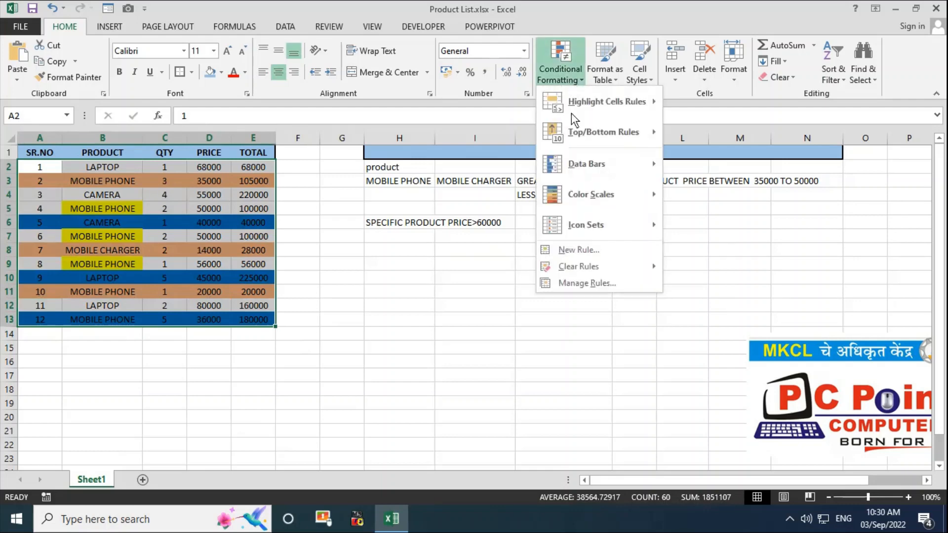
pyautogui.click(565, 250)
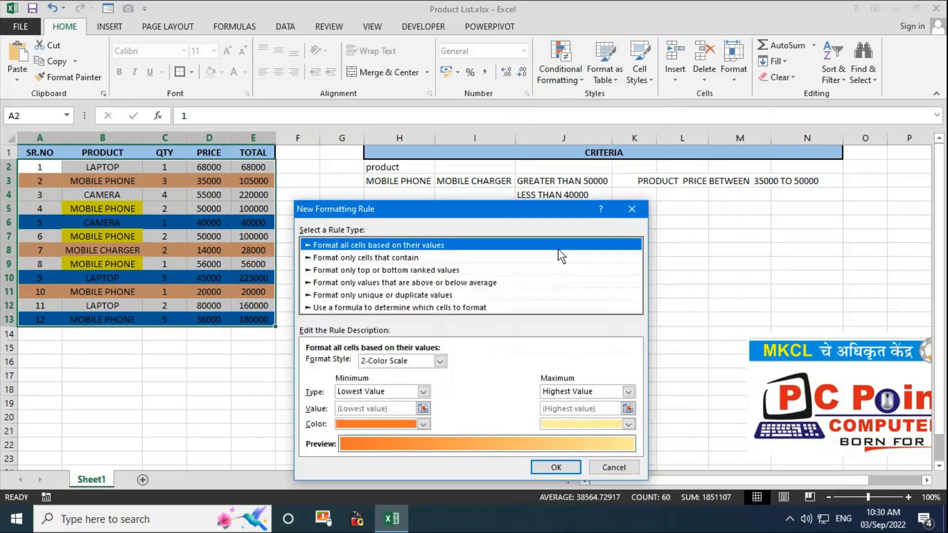
pyautogui.click(463, 309)
pyautogui.click(442, 368)
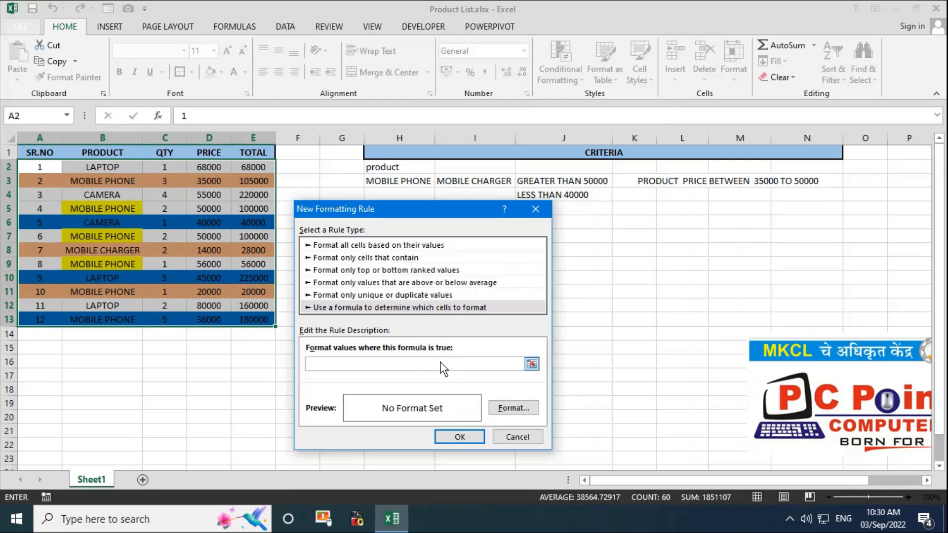
# Begin an AND formula for the rule with the condition $B2="LAPTOP", keeping only the column absolute
pyautogui.write('=')
pyautogui.moveTo(424, 210); pyautogui.dragTo(450, 211)
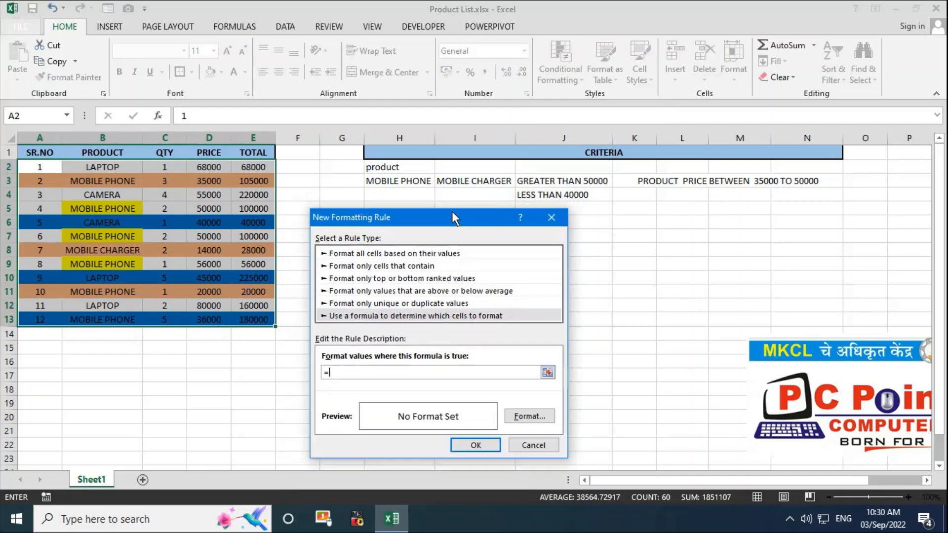
pyautogui.write('AND(')
pyautogui.moveTo(453, 218); pyautogui.dragTo(473, 221)
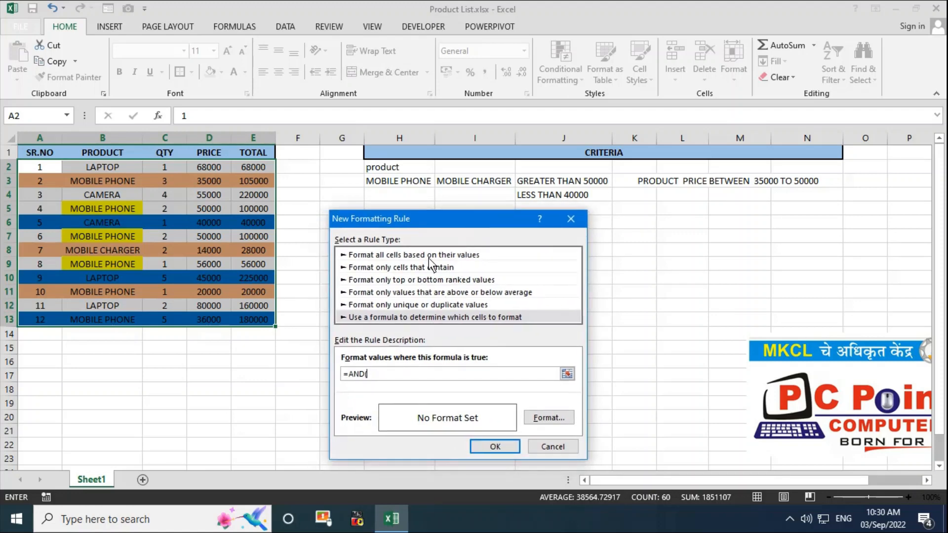
pyautogui.click(112, 167)
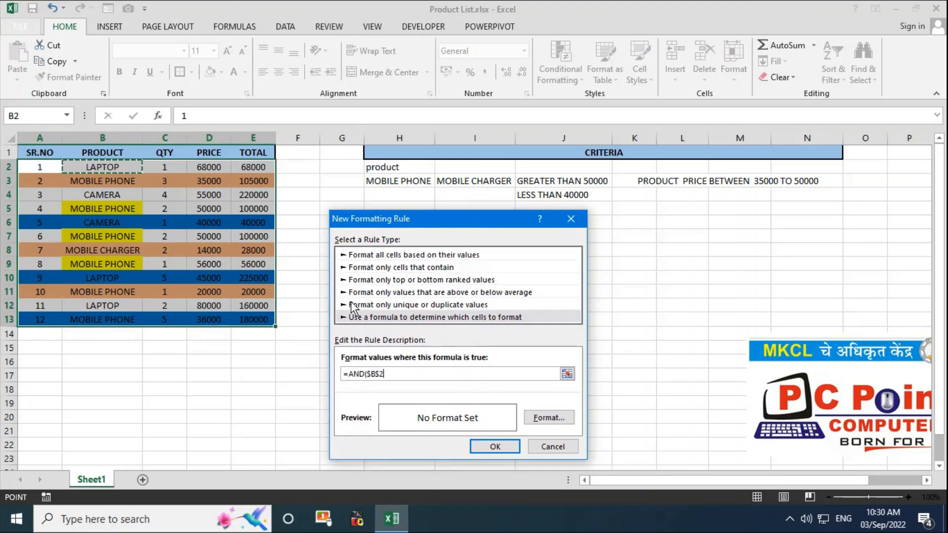
pyautogui.click(377, 374)
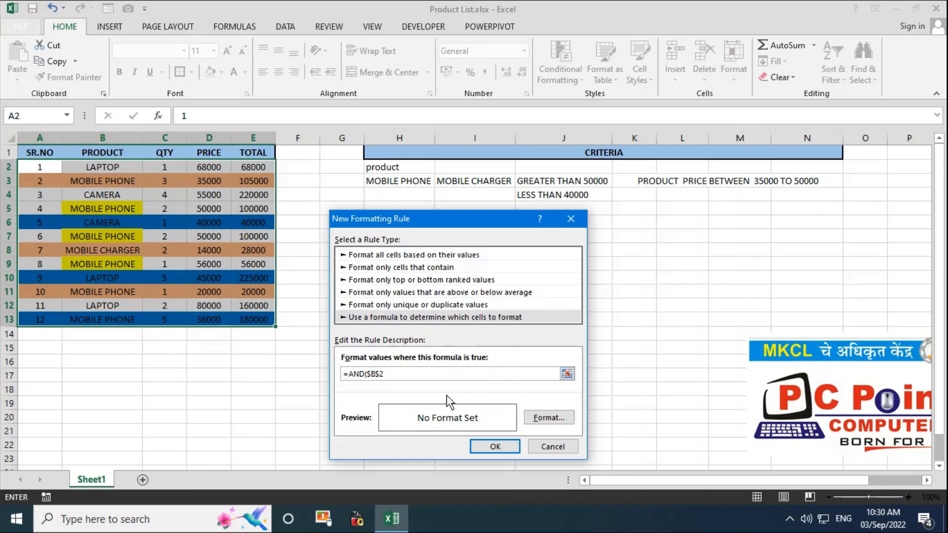
pyautogui.press('BackSpace')
# Add the second AND condition $D2>60000 to the rule formula, keeping only the column absolute
pyautogui.click(220, 166)
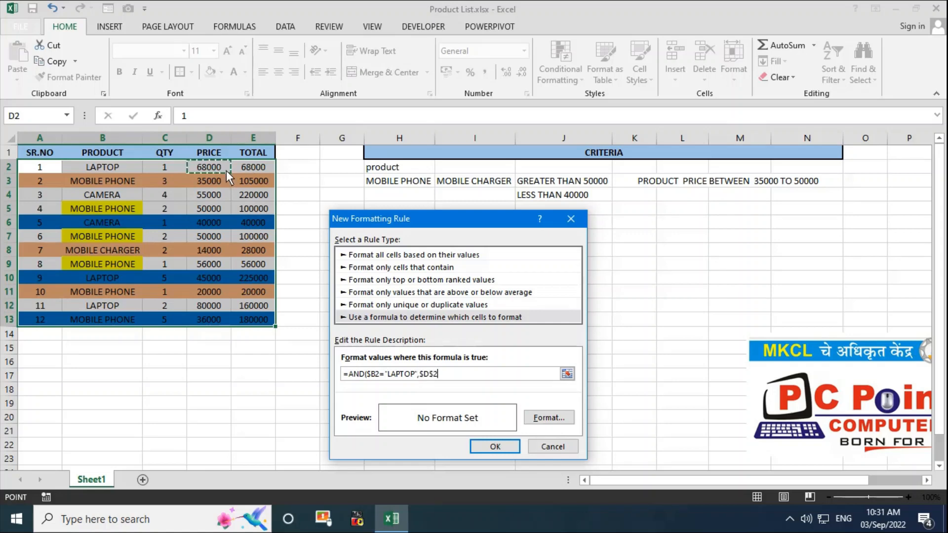
pyautogui.click(436, 373)
pyautogui.press('BackSpace')
pyautogui.write('>')
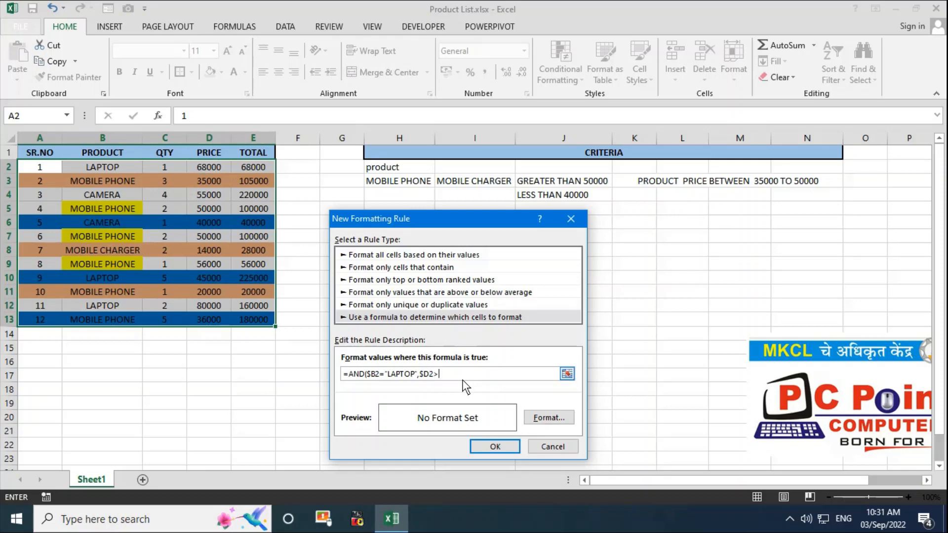
pyautogui.write('60000')
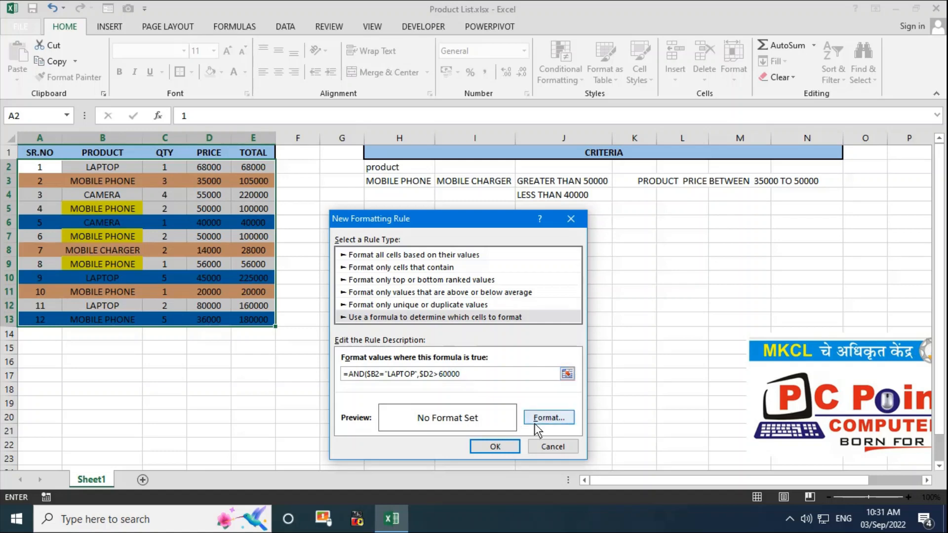
# Give the laptop price rule a purple fill from the standard colors and apply it to the table
pyautogui.click(548, 418)
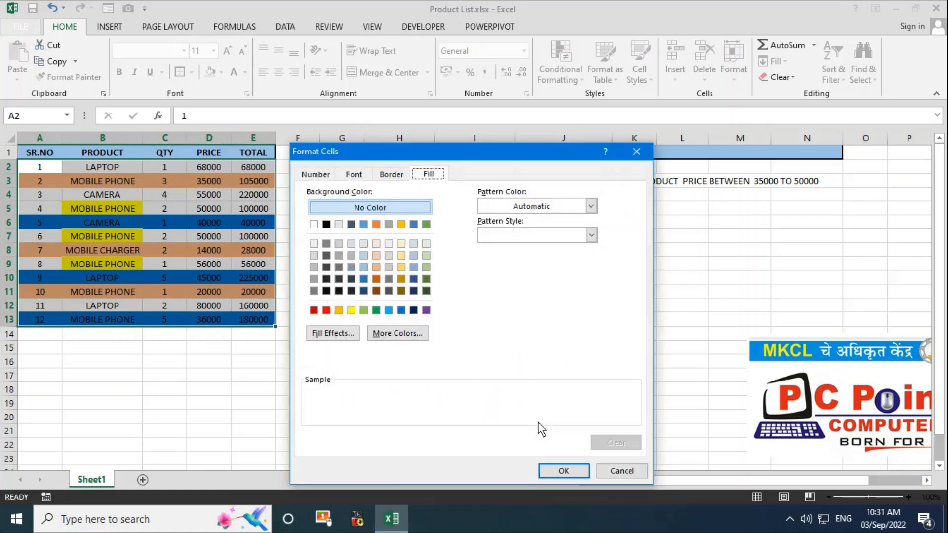
pyautogui.click(426, 310)
pyautogui.click(550, 474)
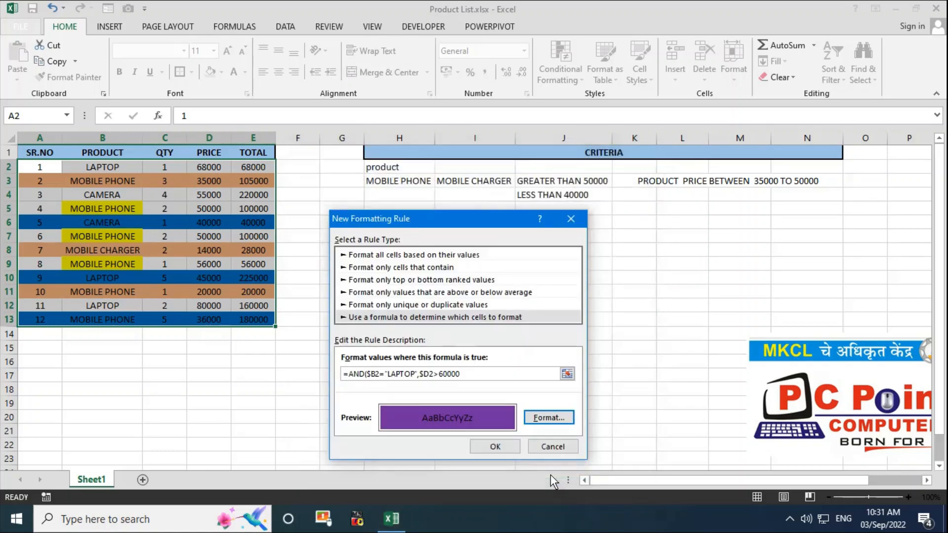
pyautogui.click(495, 447)
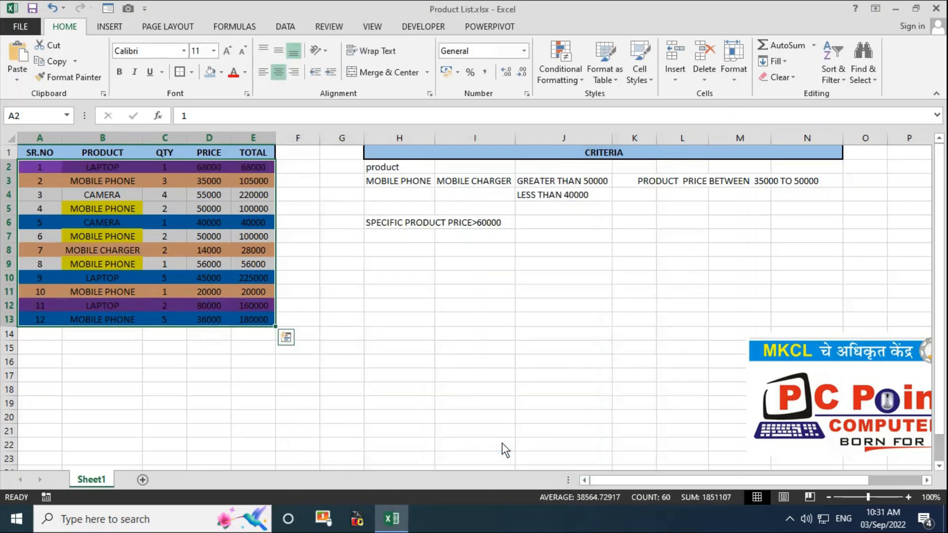
pyautogui.click(218, 183)
pyautogui.click(72, 168)
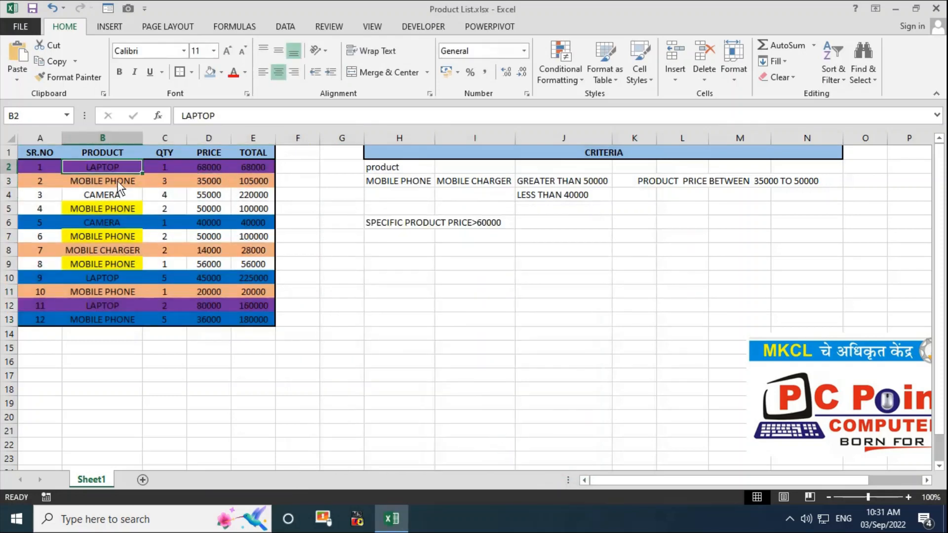
pyautogui.click(159, 169)
pyautogui.click(132, 171)
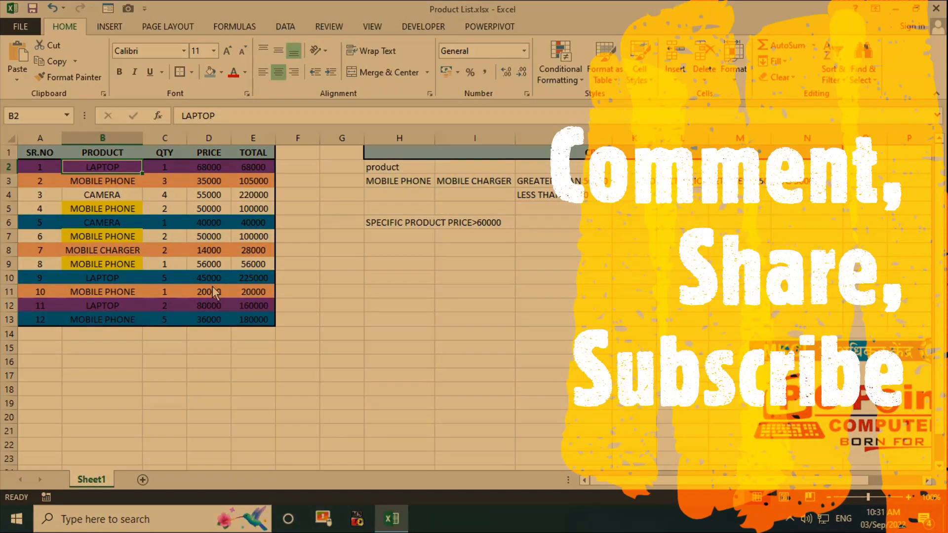
pyautogui.click(213, 282)
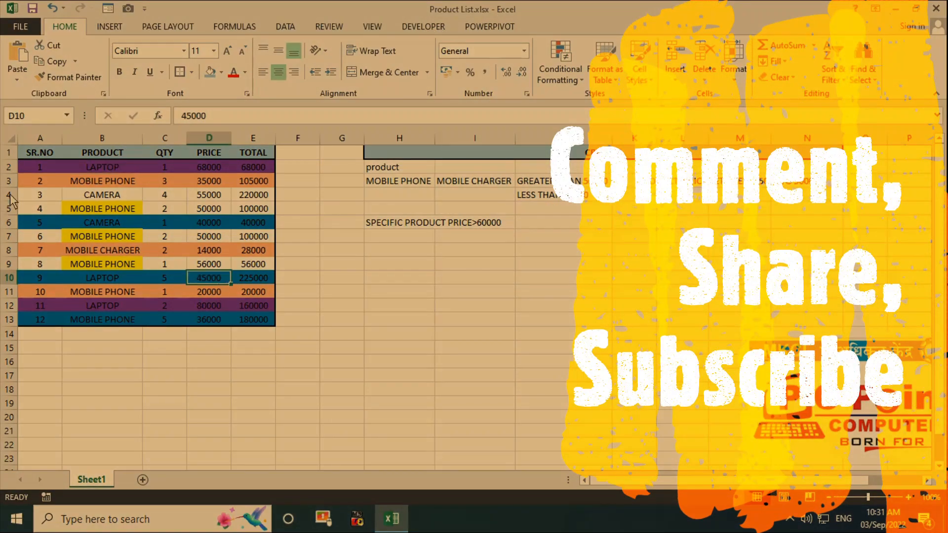
pyautogui.click(36, 171)
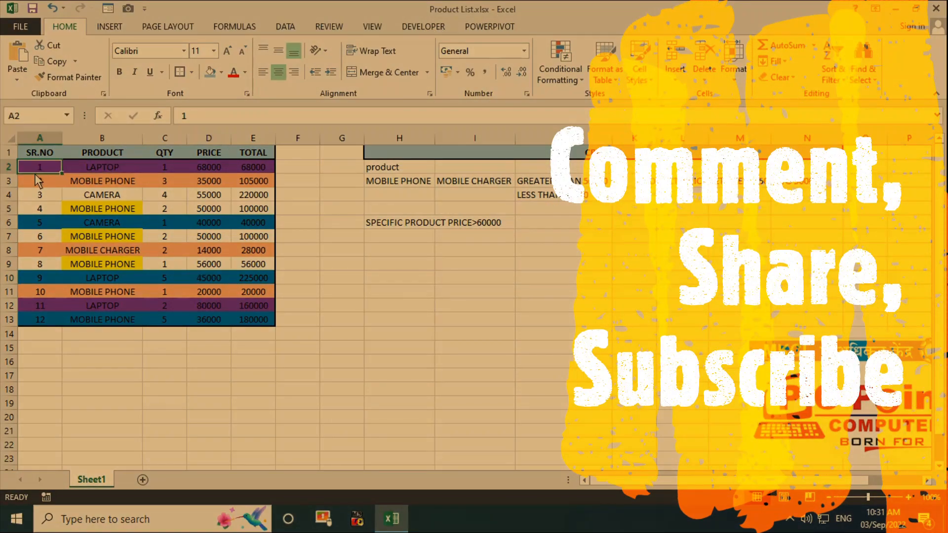